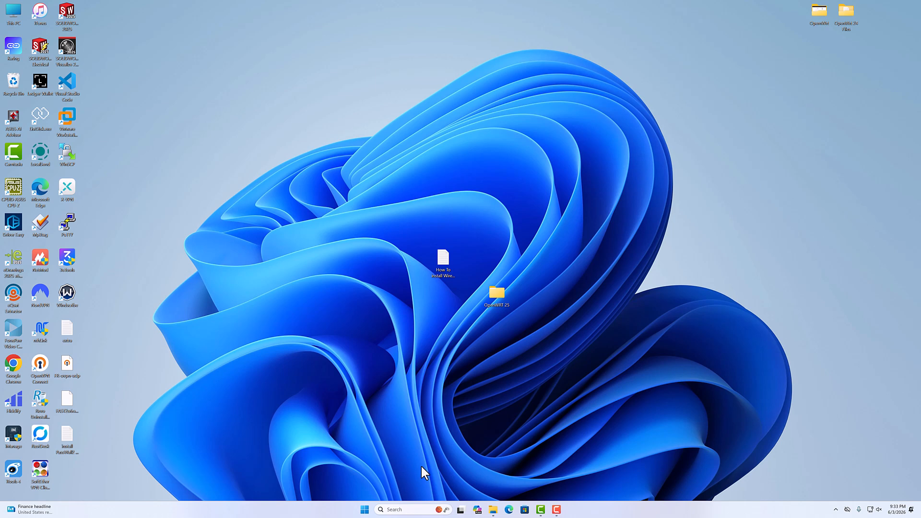
Open Command Prompt as administrator and run ipconfig to list the computer's network adapters.
click(408, 510)
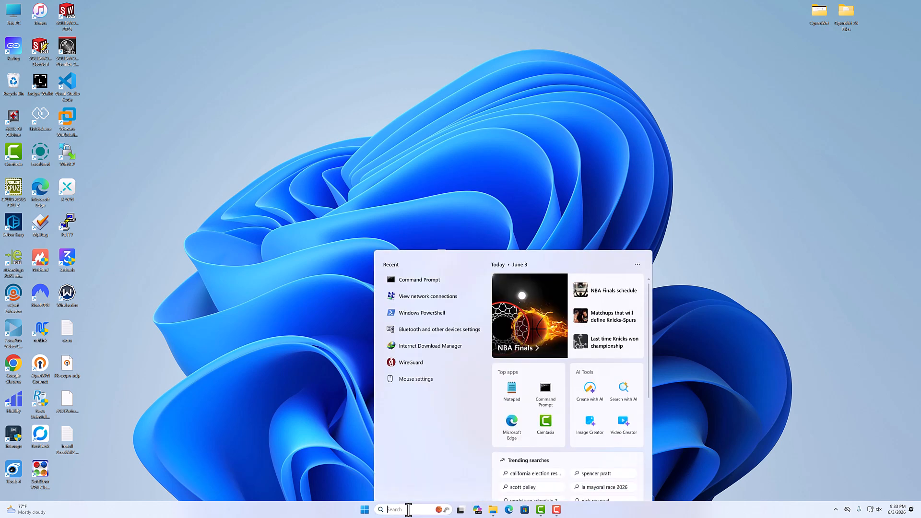
text(cmd)
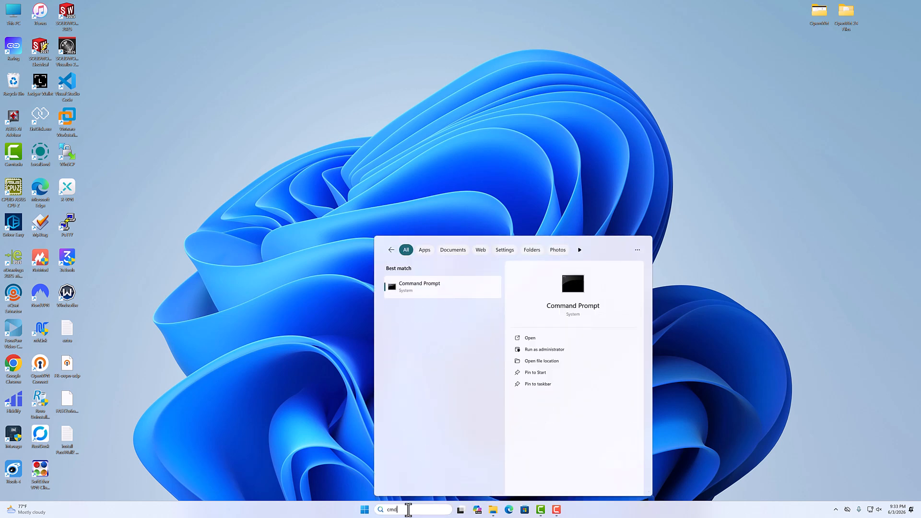
click(528, 350)
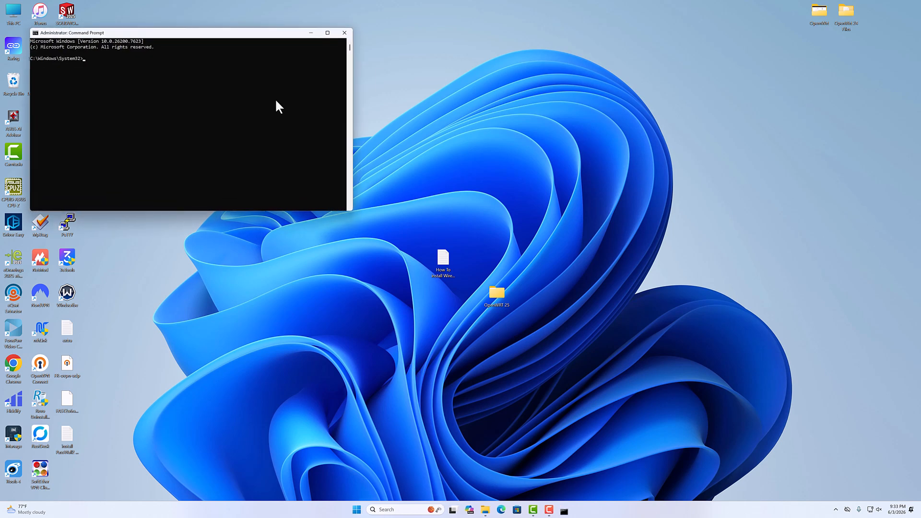
drag(206, 45, 426, 213)
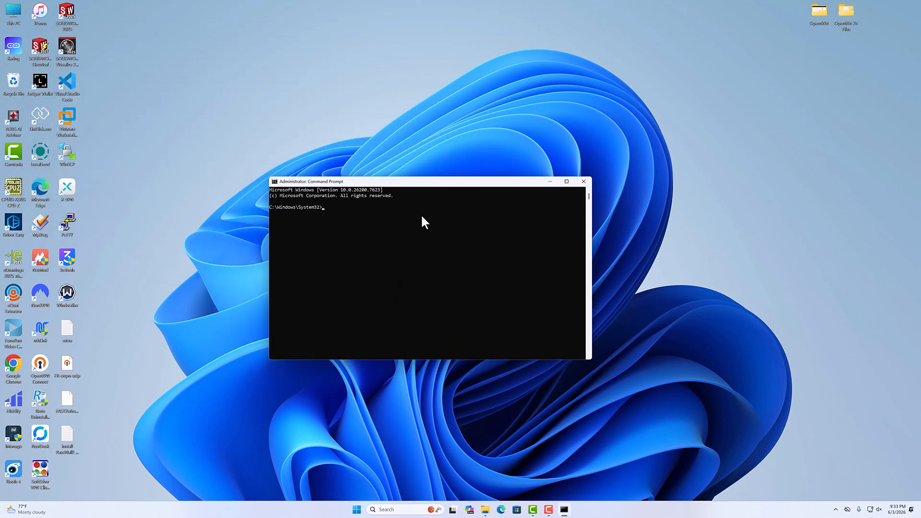
text(ipconfig)
key(Return)
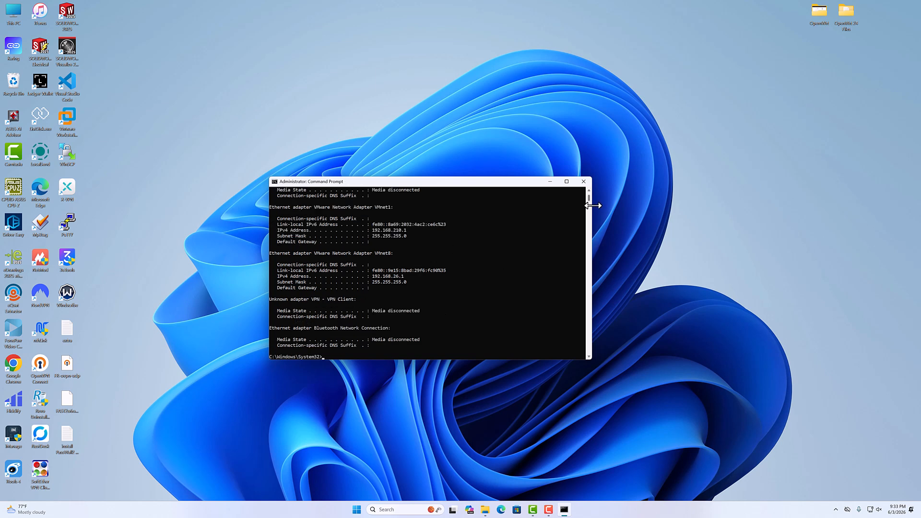
Find the Ethernet adapter's default gateway in the ipconfig output and copy its IP address.
drag(589, 198, 588, 194)
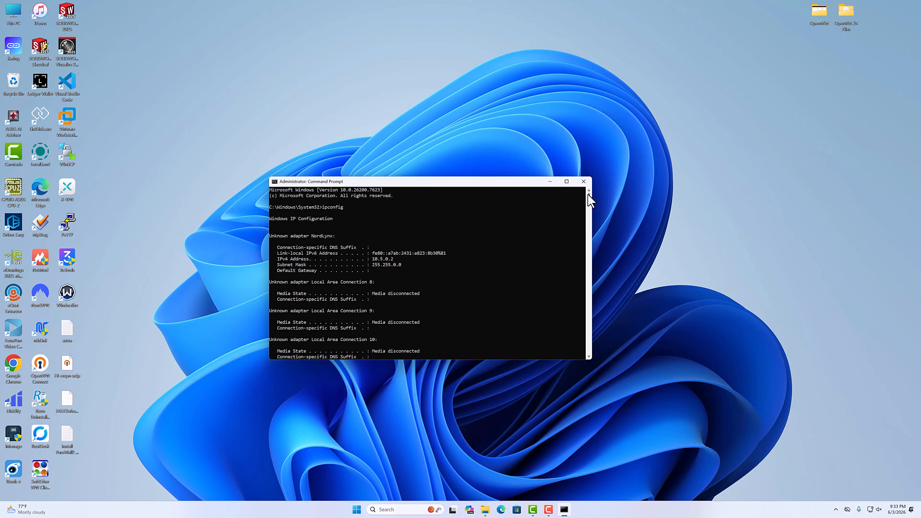
drag(589, 357, 590, 357)
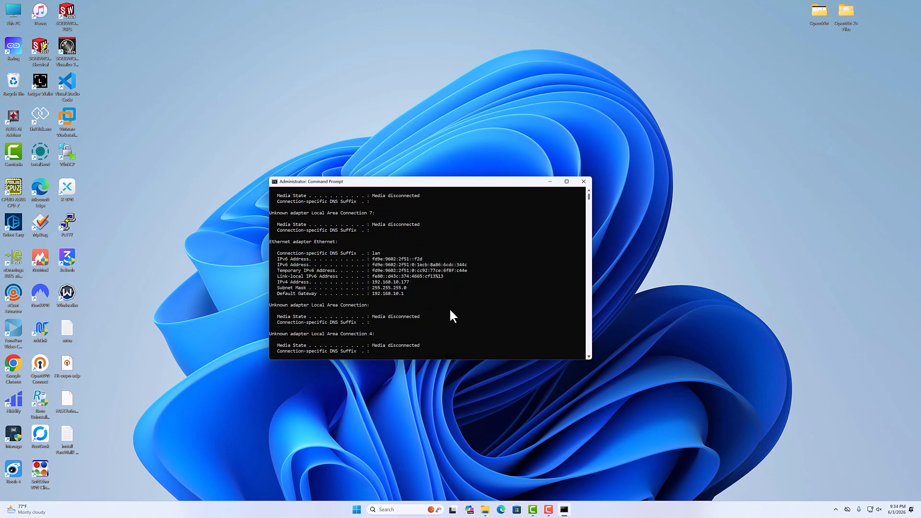
drag(272, 245, 287, 243)
drag(277, 294, 318, 295)
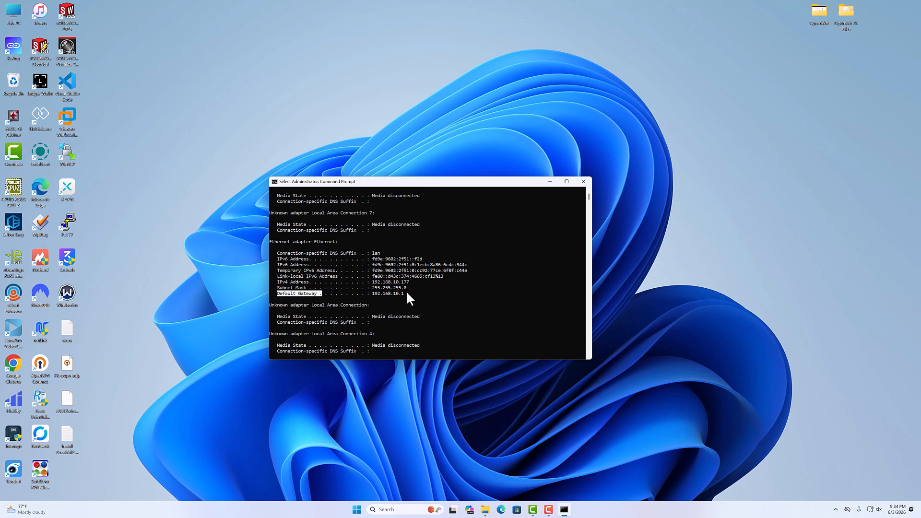
drag(406, 294, 373, 294)
click(290, 281)
drag(411, 283, 405, 282)
double_click(283, 294)
mouse_move(373, 294)
mouse_down()
mouse_move(407, 293)
mouse_move(373, 292)
mouse_up()
key(ctrl+c)
click(406, 294)
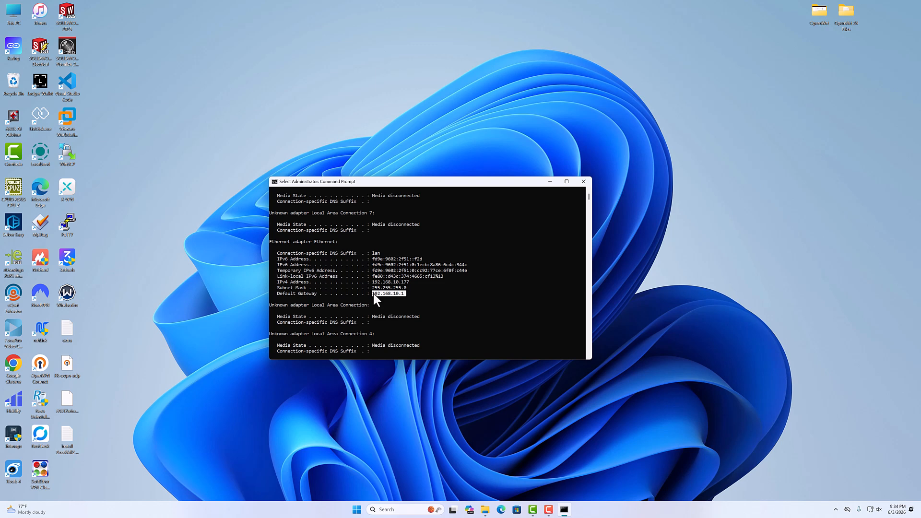
right_click(475, 305)
Switch to Microsoft Edge, open the router page at 192.168.10.1, and log in as root with the account password.
click(501, 510)
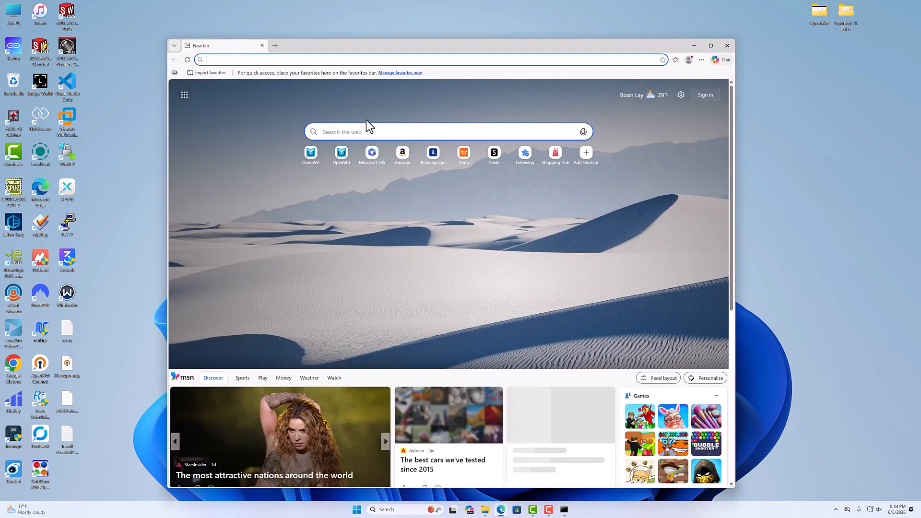
right_click(287, 60)
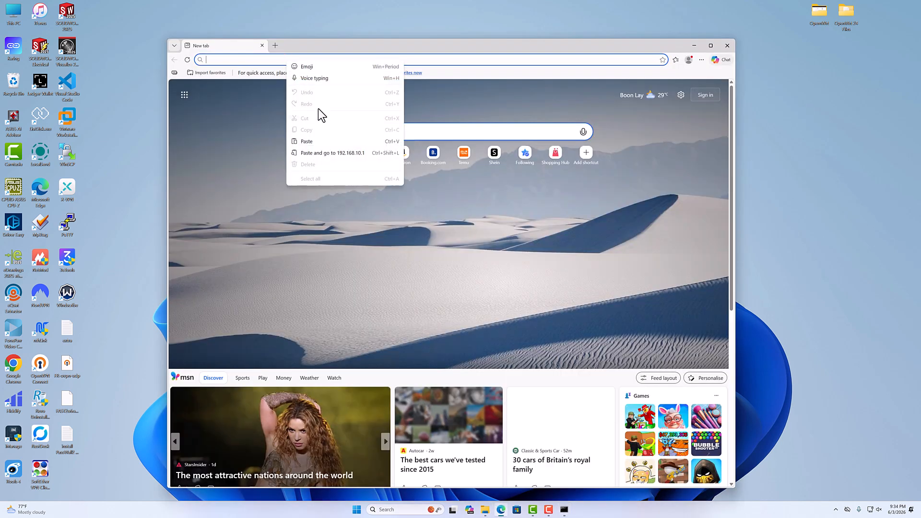
click(313, 139)
key(Return)
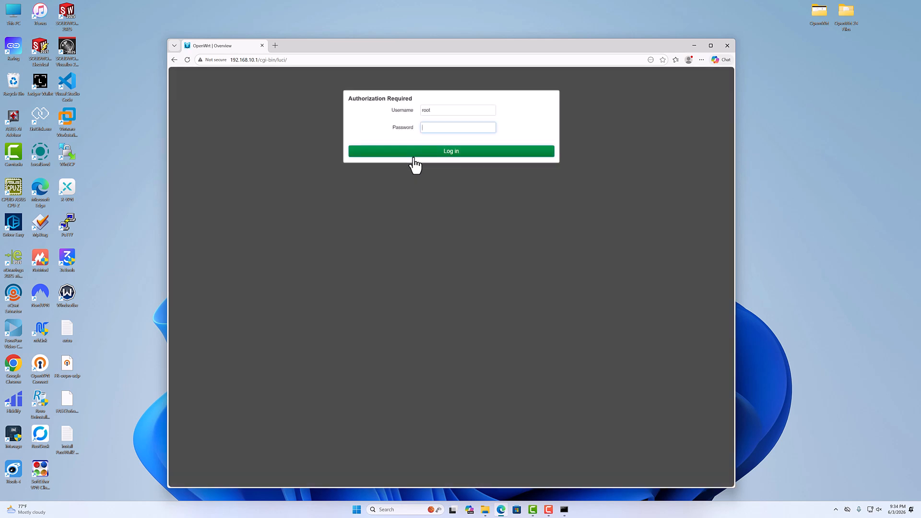
click(436, 127)
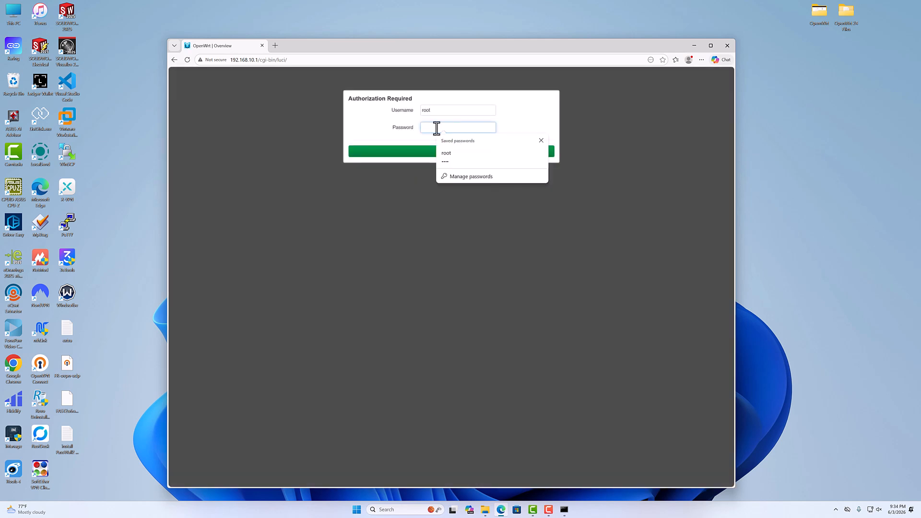
text(••)
key(Return)
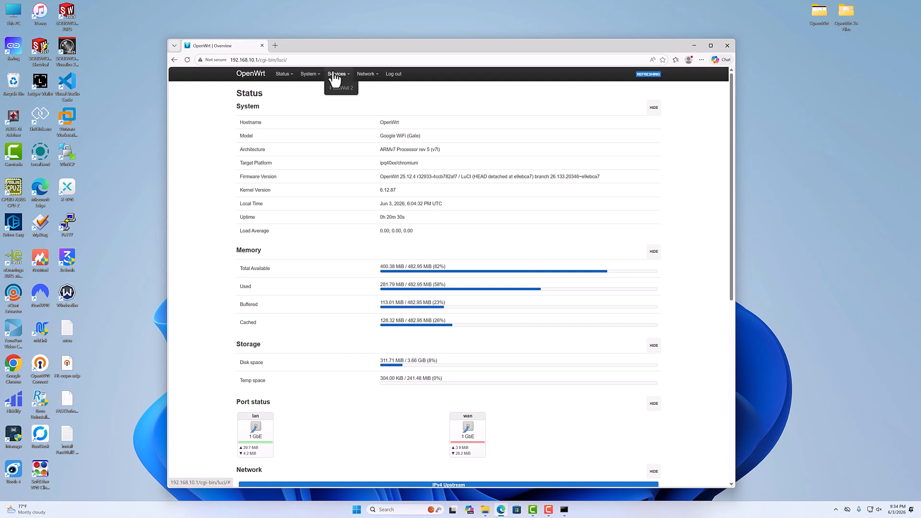
Check the protocol options for a new router network interface without creating it, and clear the browser and Command Prompt off the desktop.
mouse_move(364, 74)
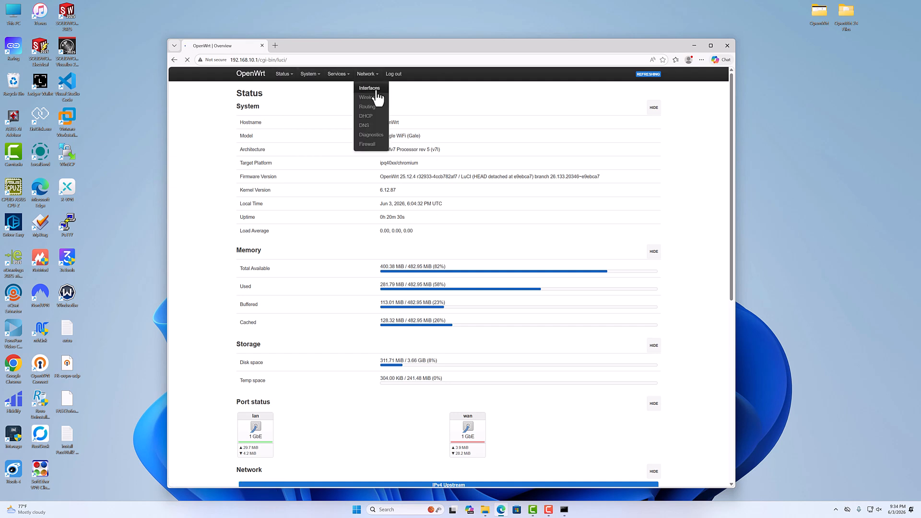
click(369, 88)
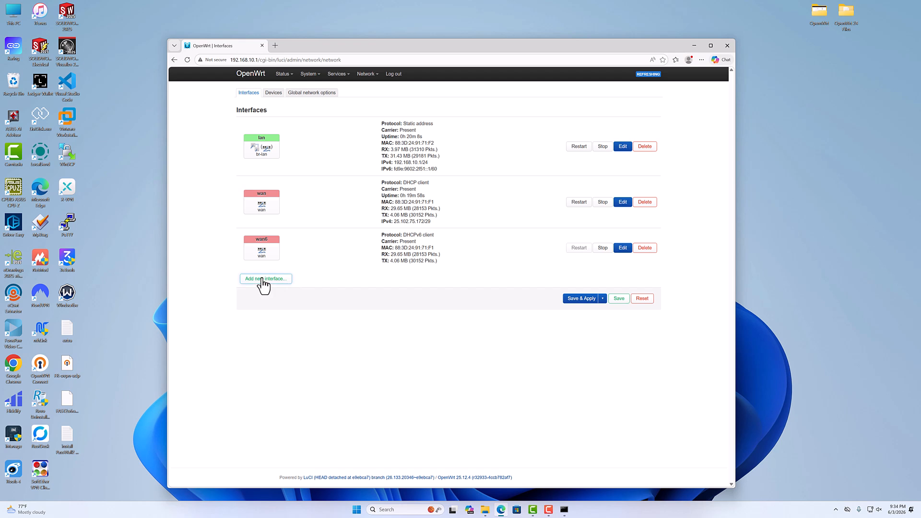
click(264, 283)
click(406, 129)
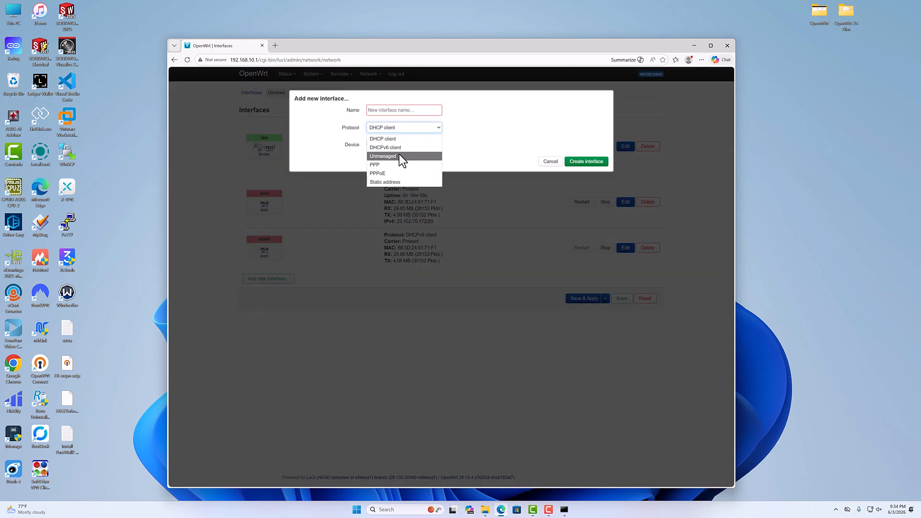
click(414, 157)
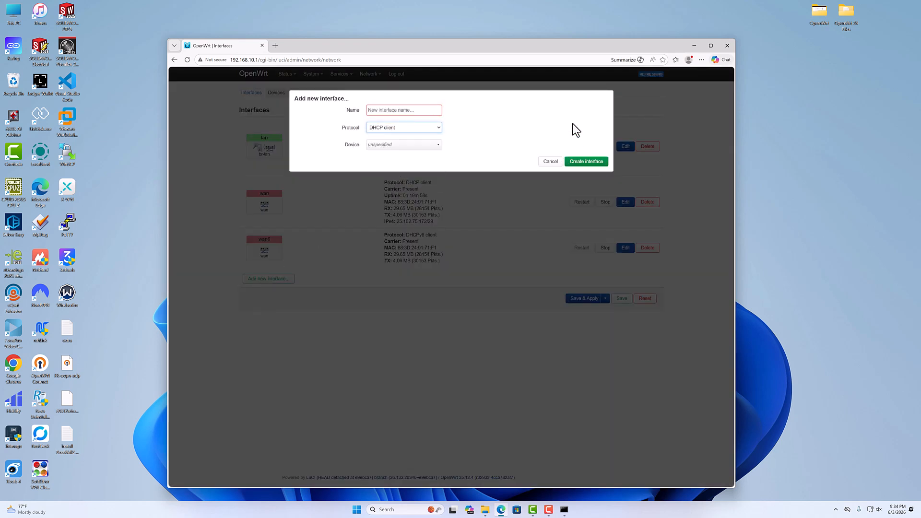
click(550, 162)
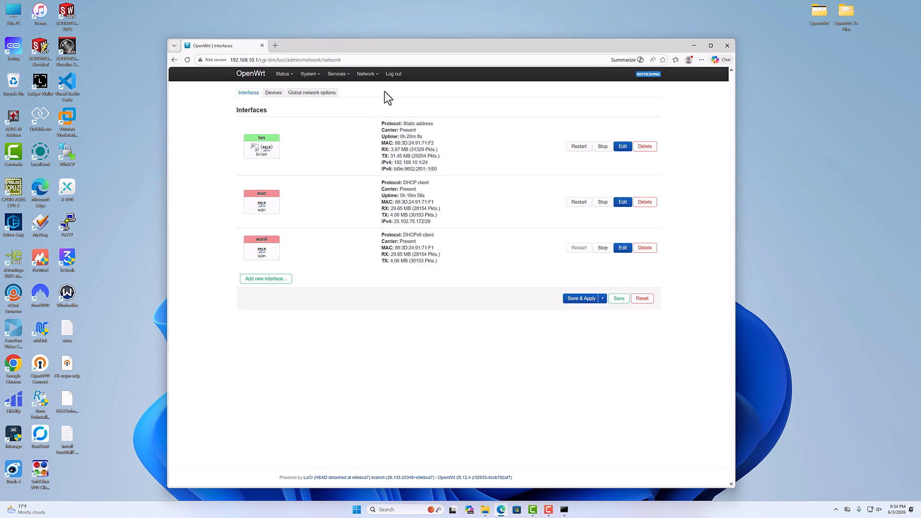
click(727, 46)
click(549, 182)
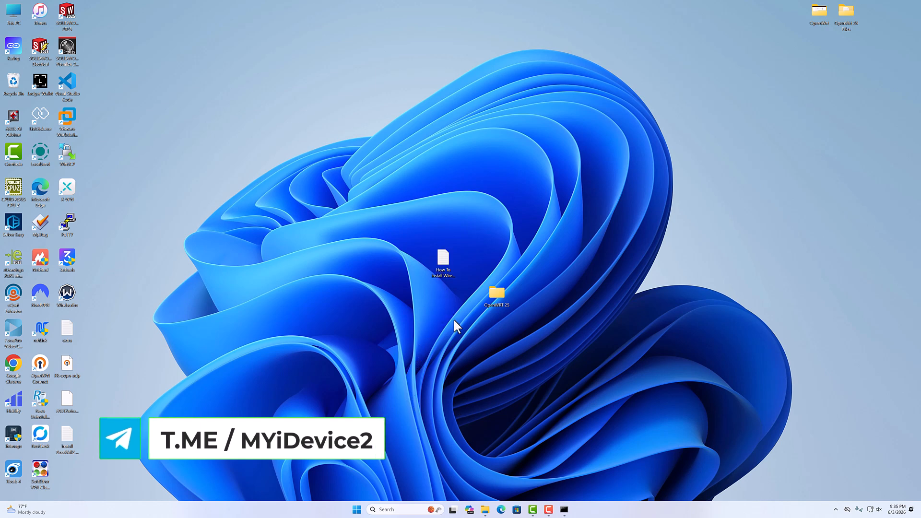
double_click(444, 264)
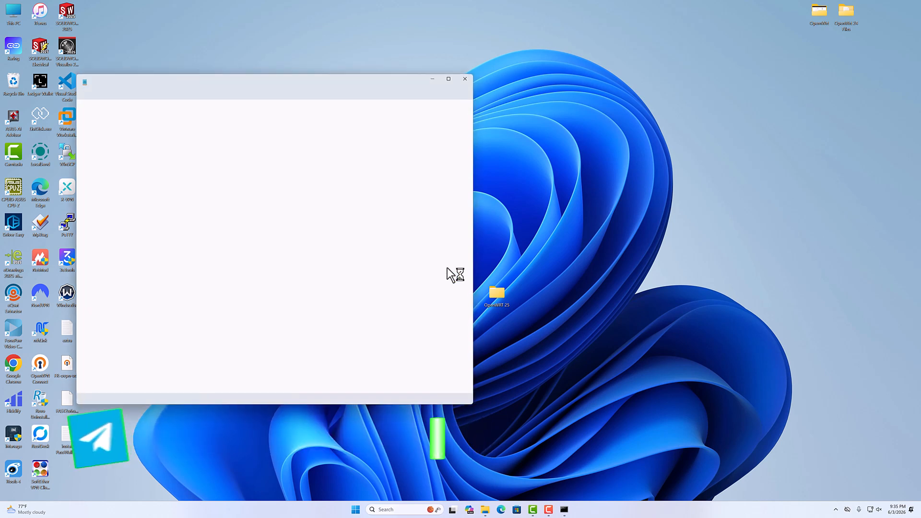
drag(285, 77, 442, 153)
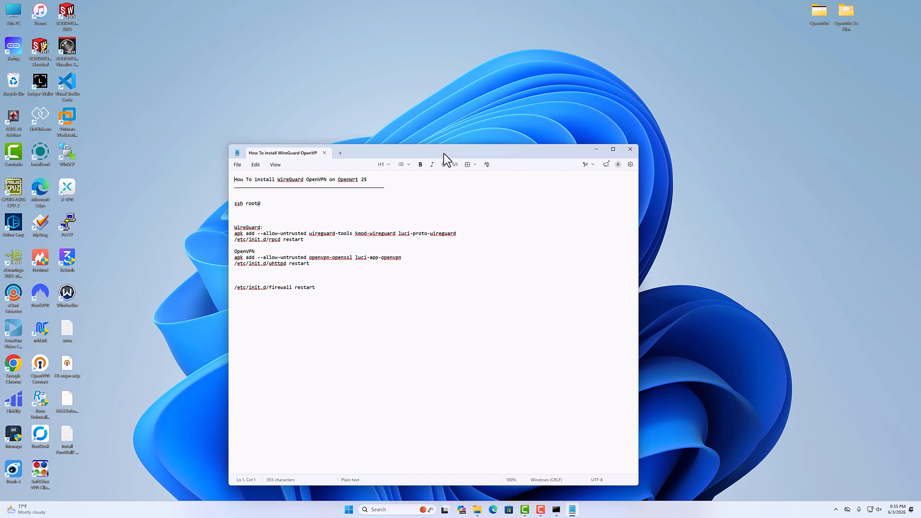
click(263, 203)
text(192.168.10.1)
drag(294, 204, 220, 205)
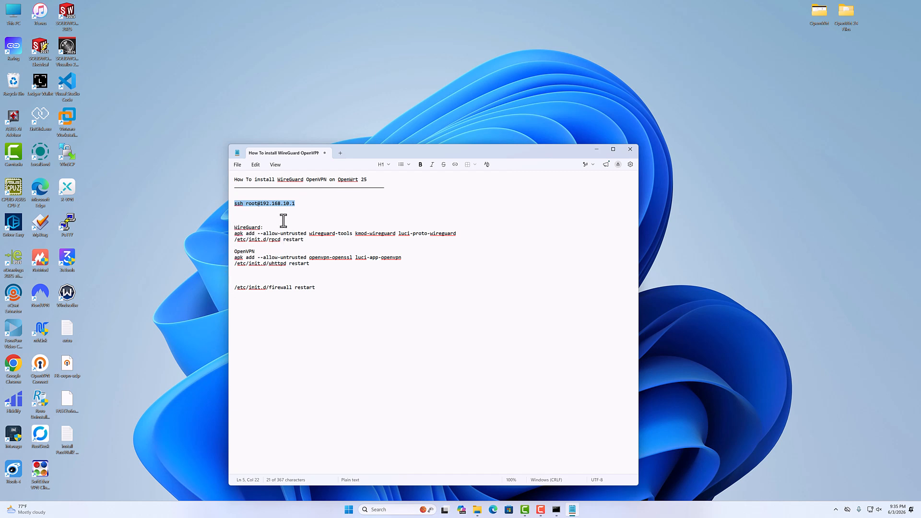
click(296, 203)
drag(296, 204, 218, 203)
right_click(281, 205)
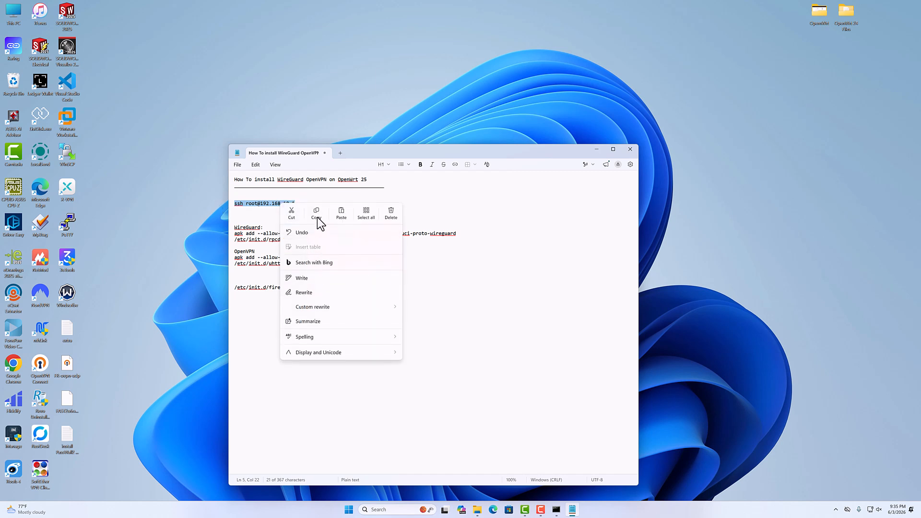
click(317, 214)
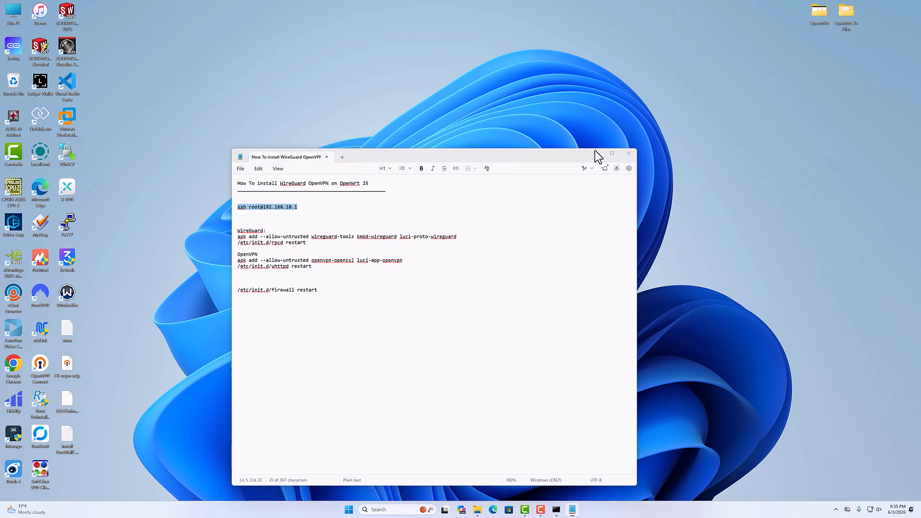
click(597, 151)
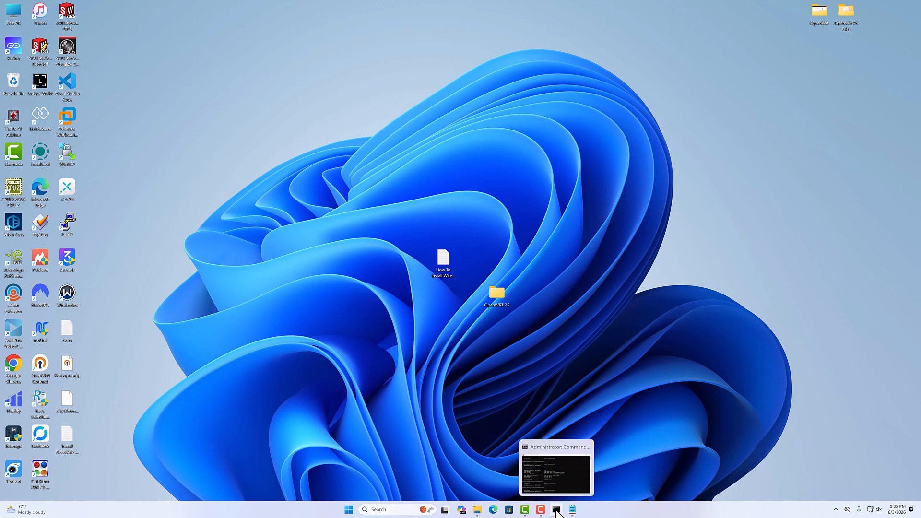
Close the old Command Prompt and open a fresh one as administrator, moved nearer the middle of the desktop.
click(587, 444)
click(394, 509)
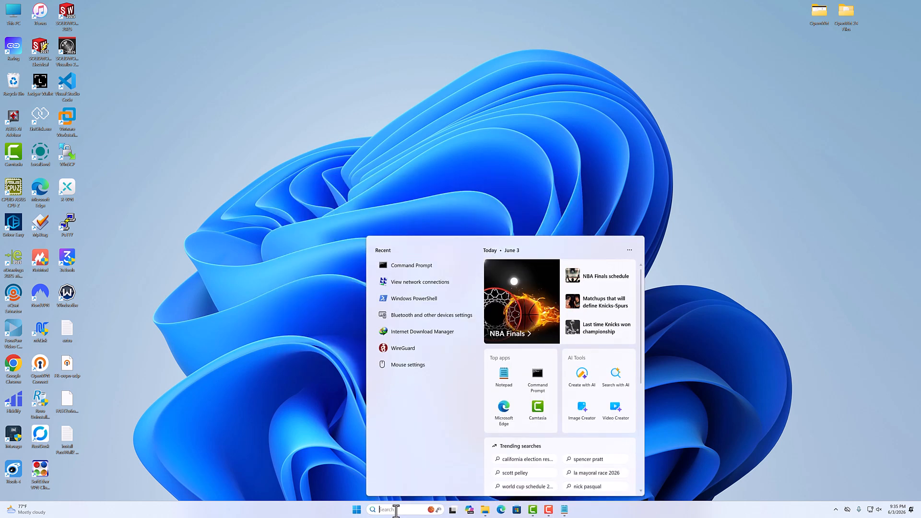
text(cmd)
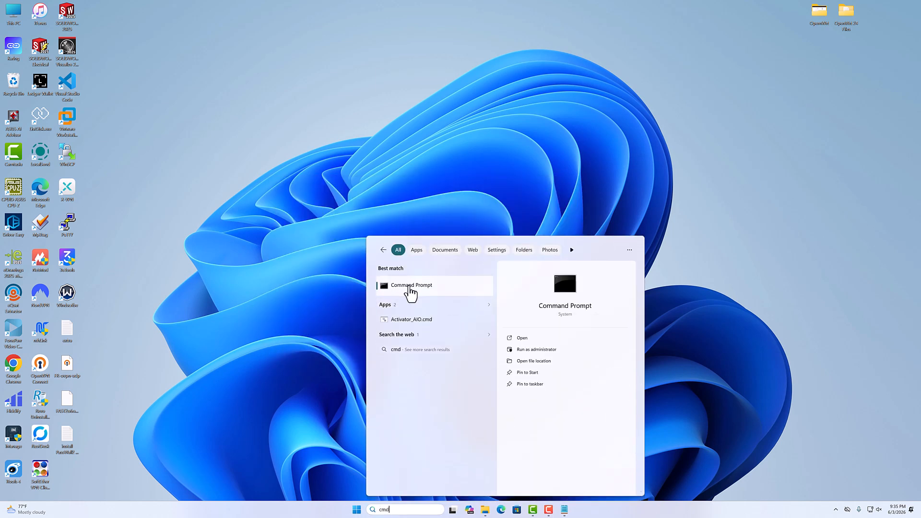
click(540, 350)
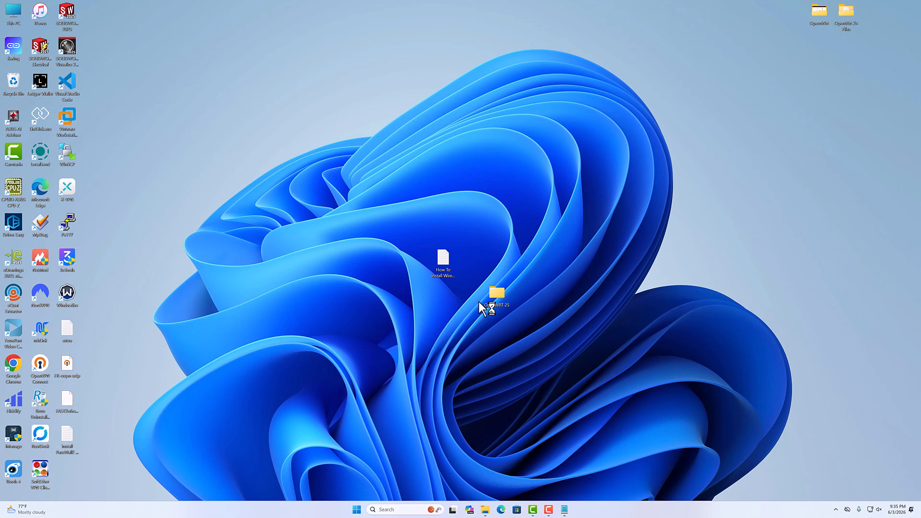
drag(270, 88, 424, 128)
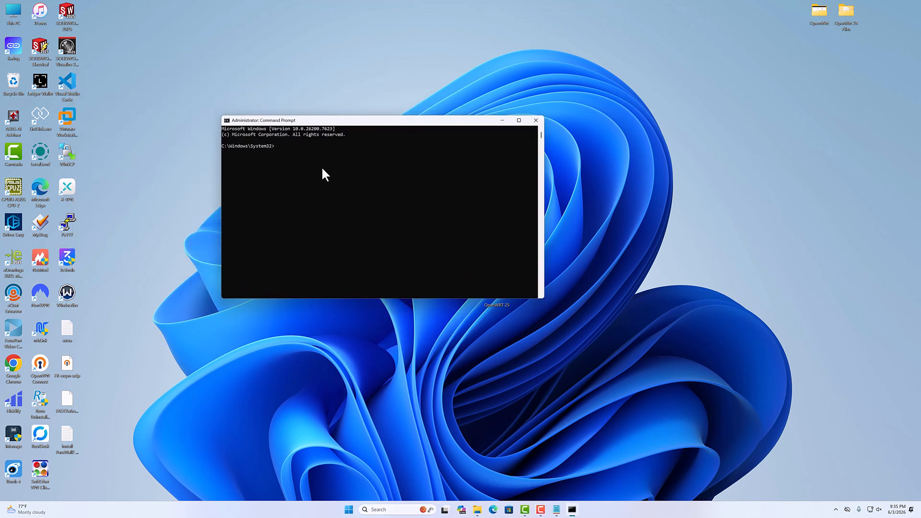
text(ssh root@192.168.10.1)
key(Return)
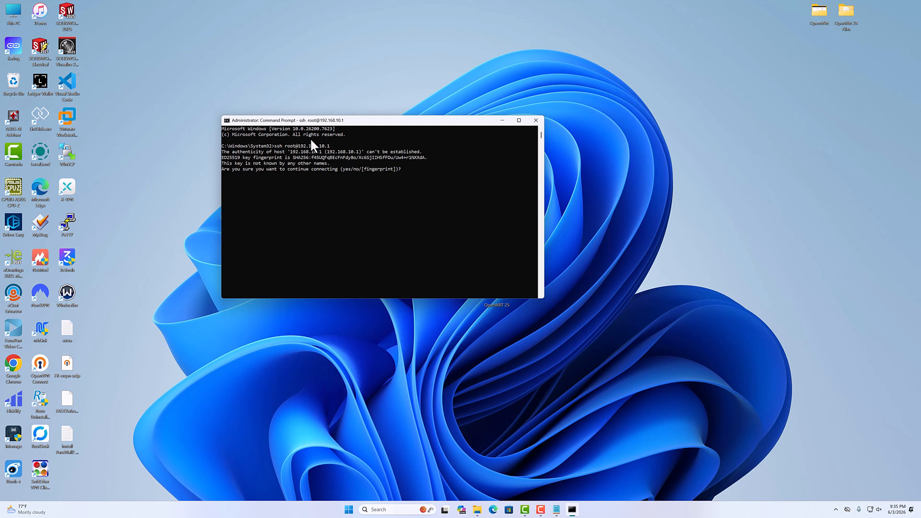
click(407, 171)
text(yes)
key(Return)
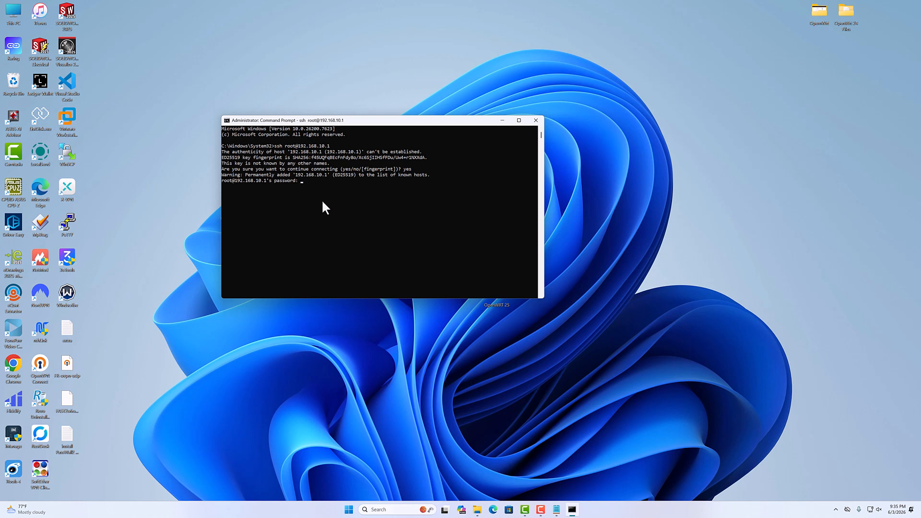
key(Return)
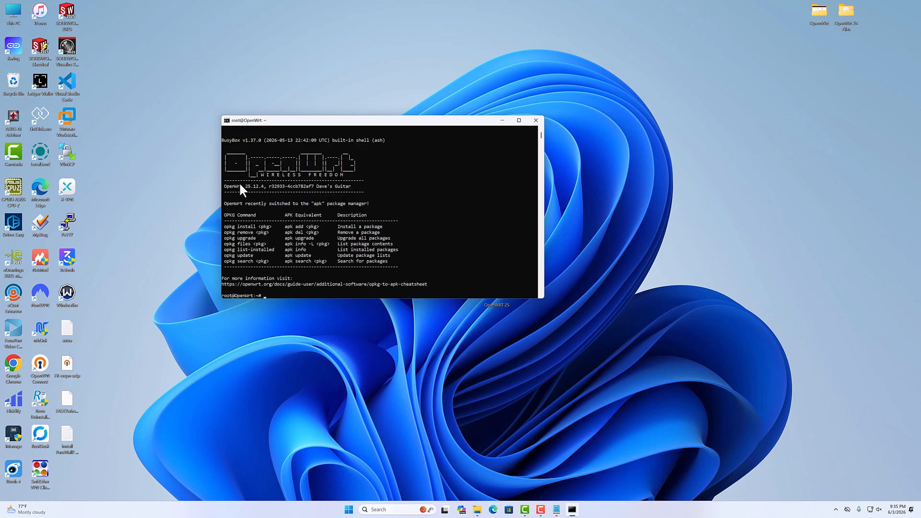
Check the OpenWrt version in the SSH banner and review the WireGuard and OpenVPN sections of the notes.
drag(224, 190, 242, 188)
click(297, 295)
click(557, 509)
drag(270, 227, 234, 252)
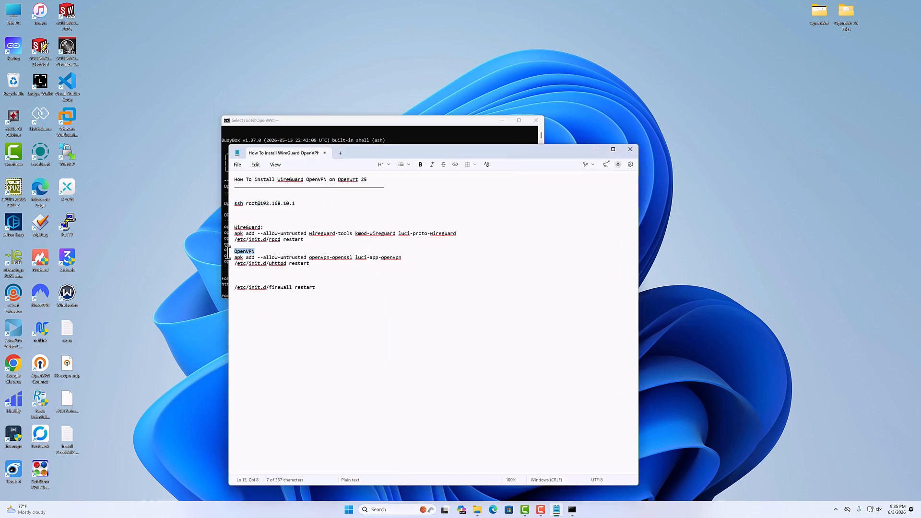
click(263, 227)
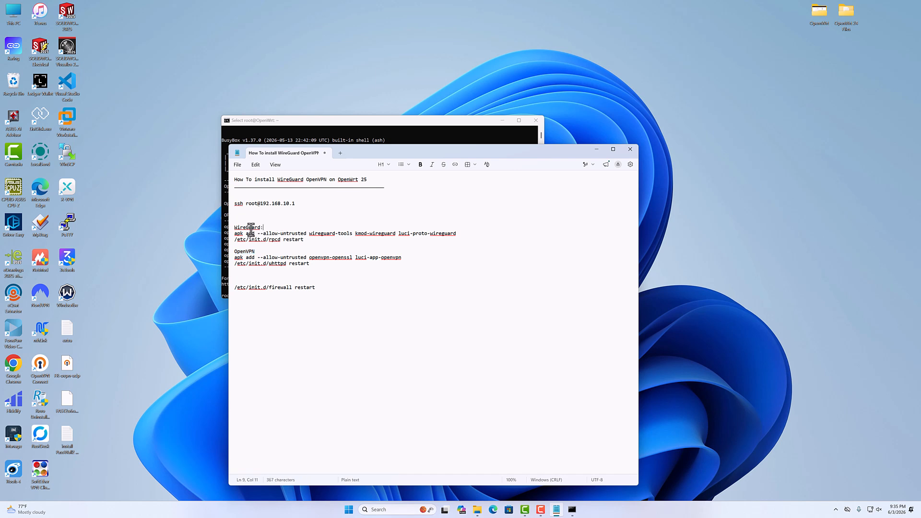
Return to the router's SSH session and run apk update to refresh the package lists.
click(381, 121)
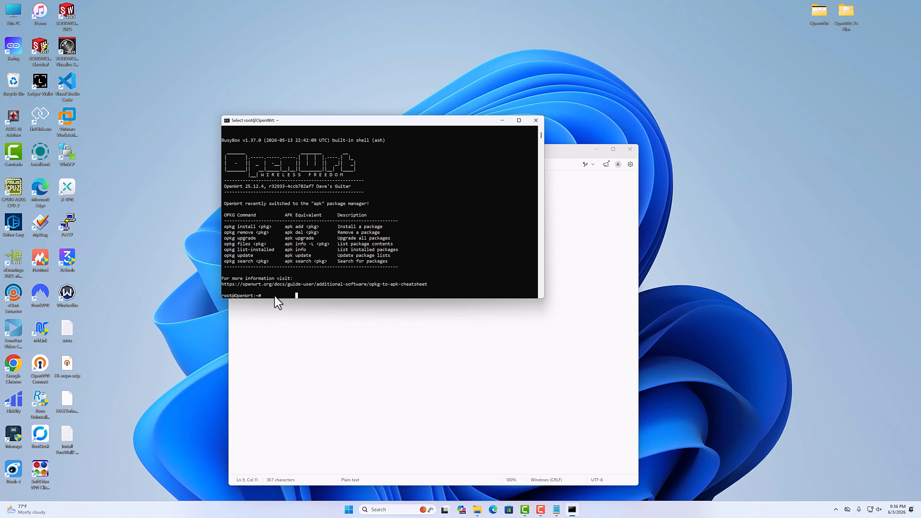
text(apk update)
key(Return)
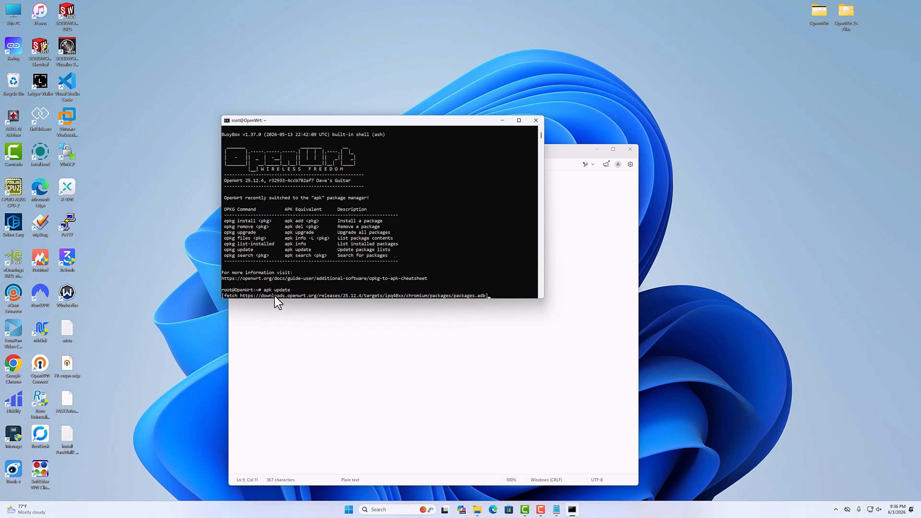
Copy the apk update command from the SSH session into the notes below the ssh line, and return to the terminal.
click(573, 163)
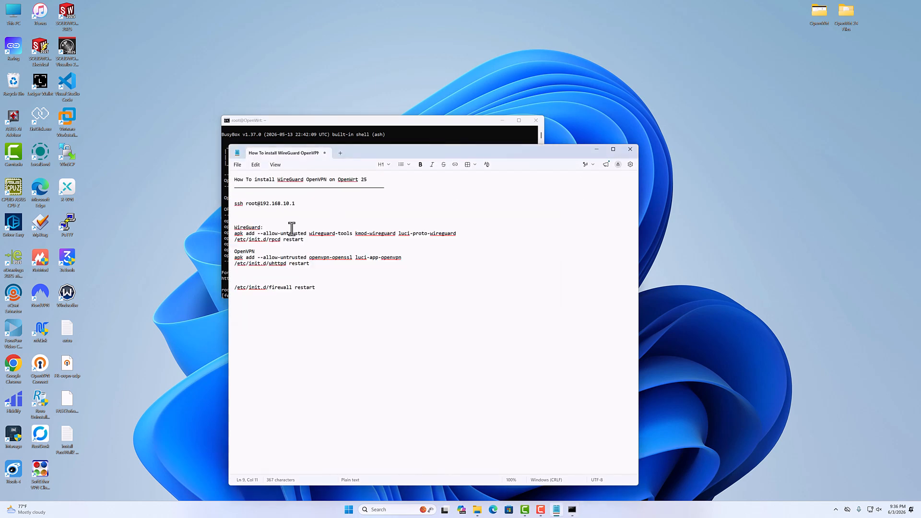
click(391, 123)
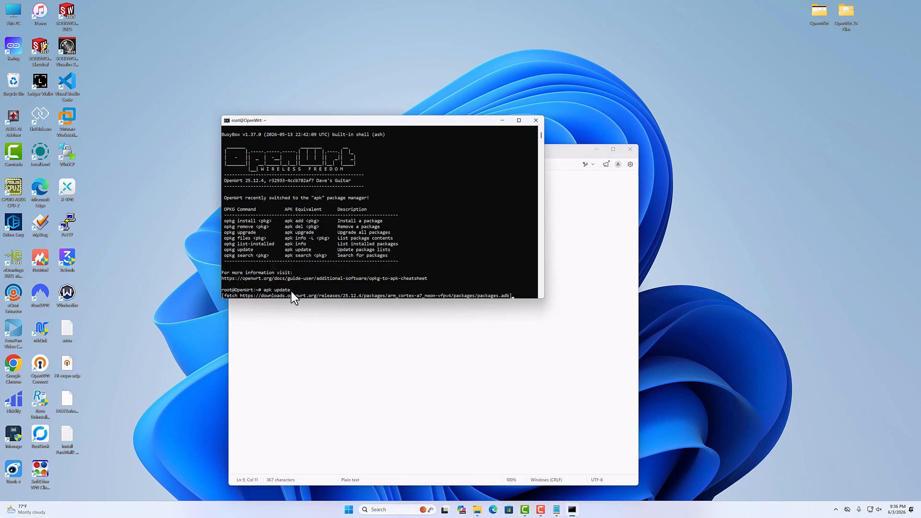
drag(292, 292, 264, 292)
click(567, 148)
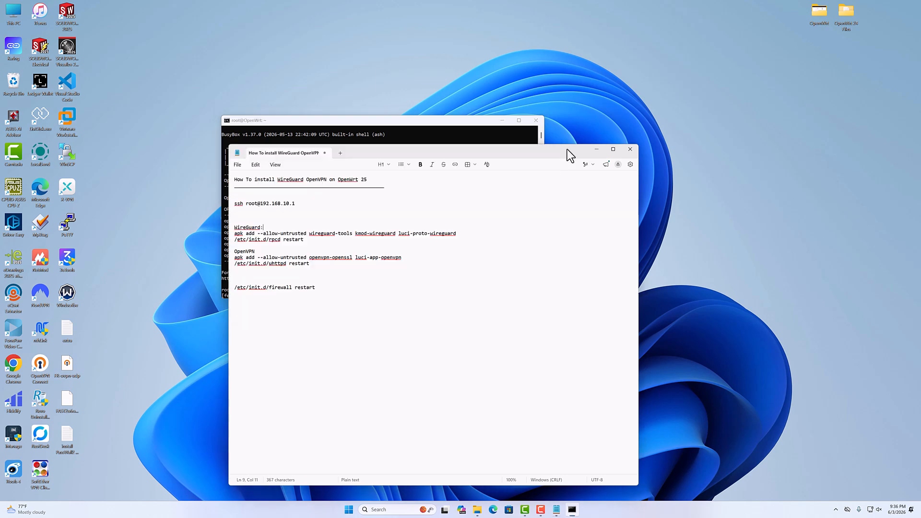
click(240, 217)
key(ctrl+v)
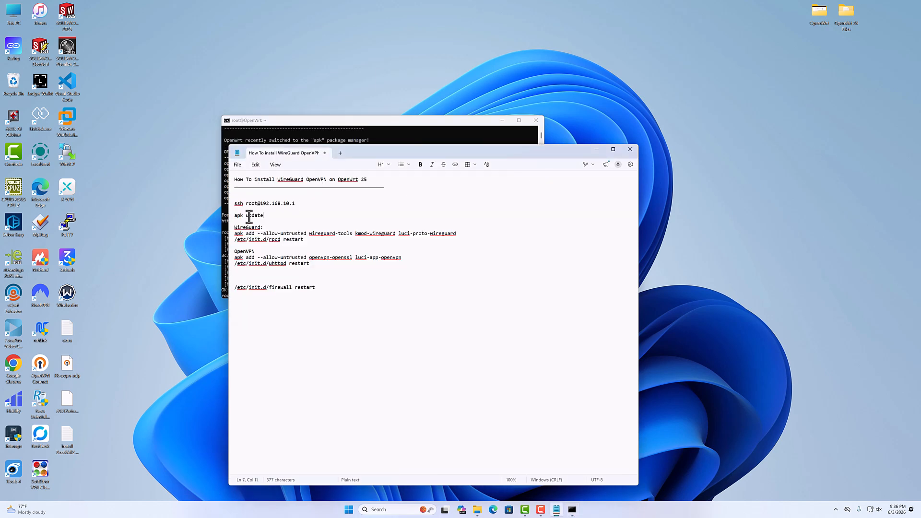
drag(356, 121, 359, 114)
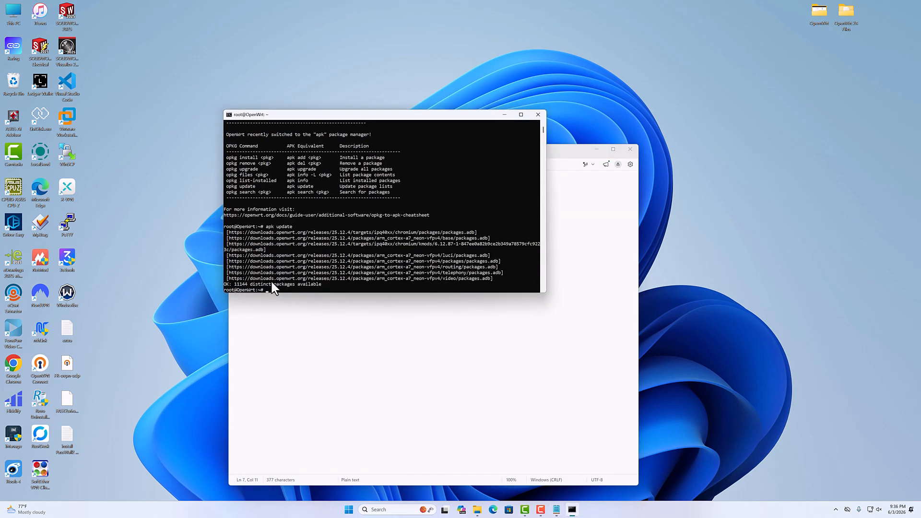
Copy the WireGuard install command from the notes and run apk add --allow-untrusted wireguard-tools kmod-wireguard luci-proto-wireguard on the router.
click(563, 149)
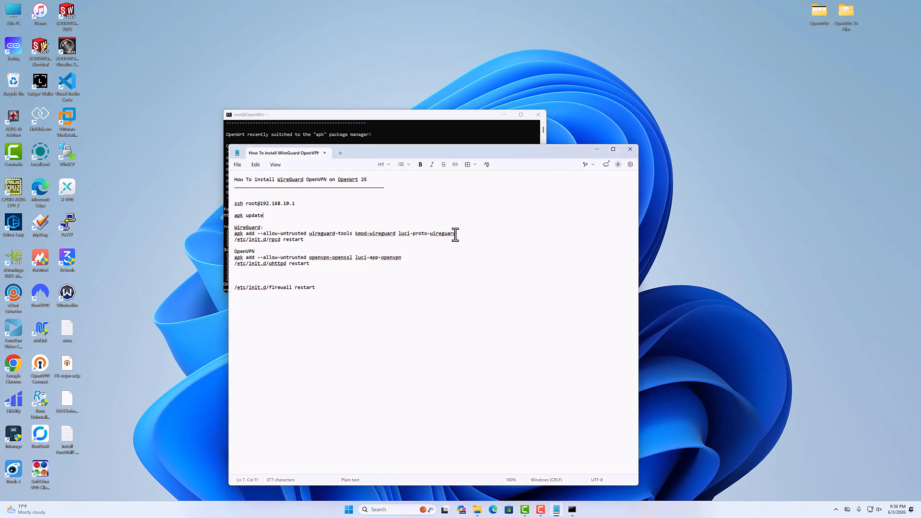
drag(457, 234, 233, 237)
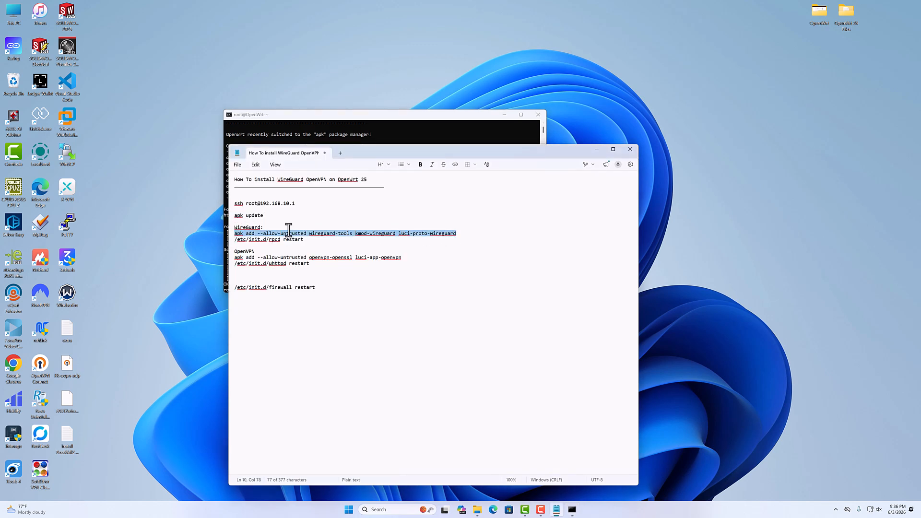
right_click(321, 234)
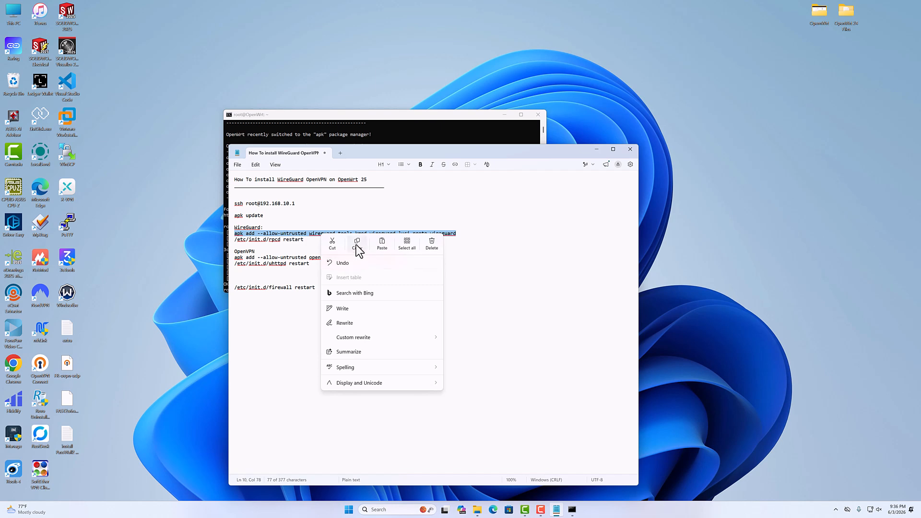
click(357, 243)
click(377, 133)
right_click(340, 288)
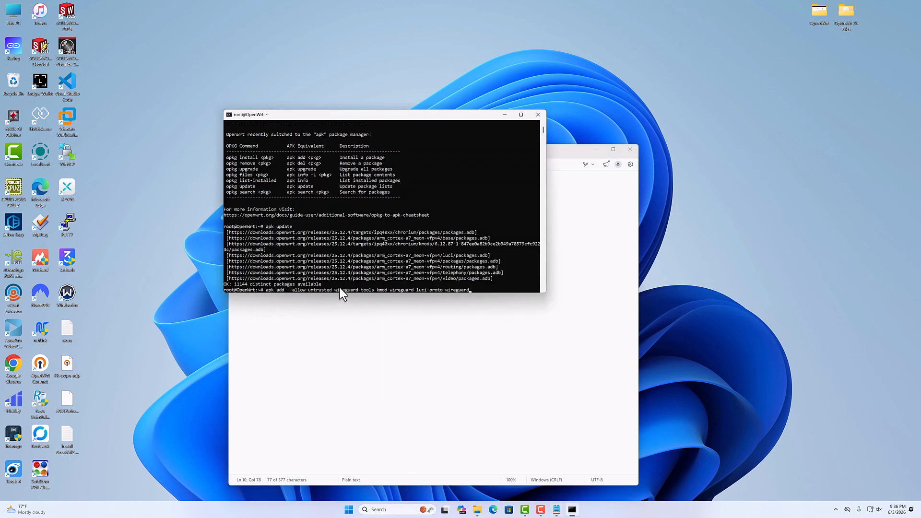
key(Return)
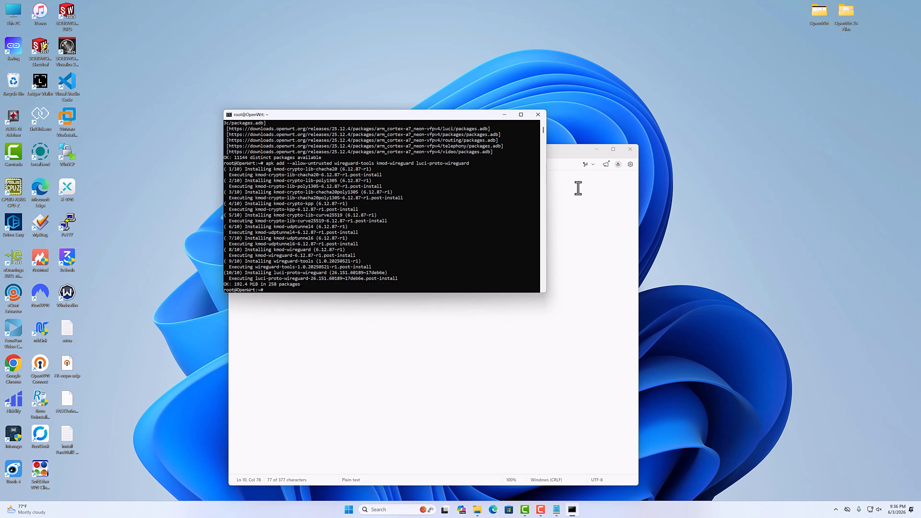
Copy /etc/init.d/rpcd restart from the WireGuard section of the notes and run it in the SSH session.
click(551, 155)
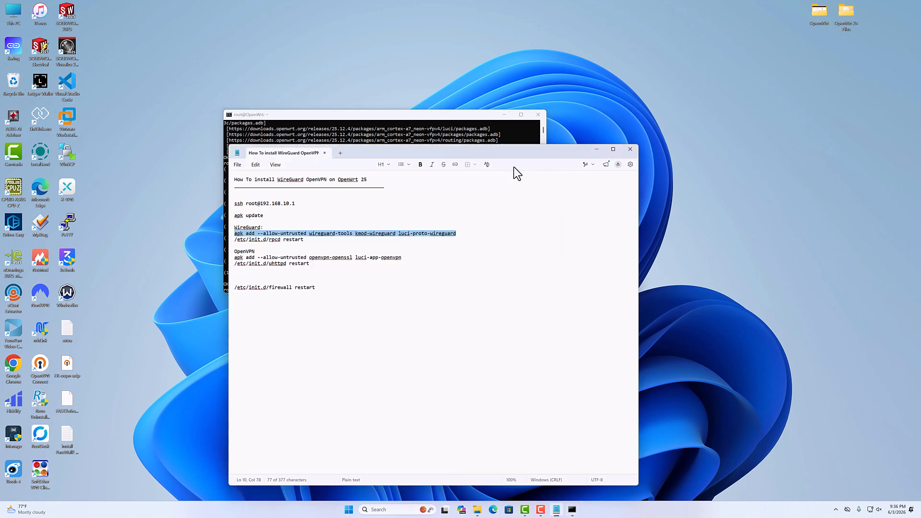
drag(303, 240, 229, 240)
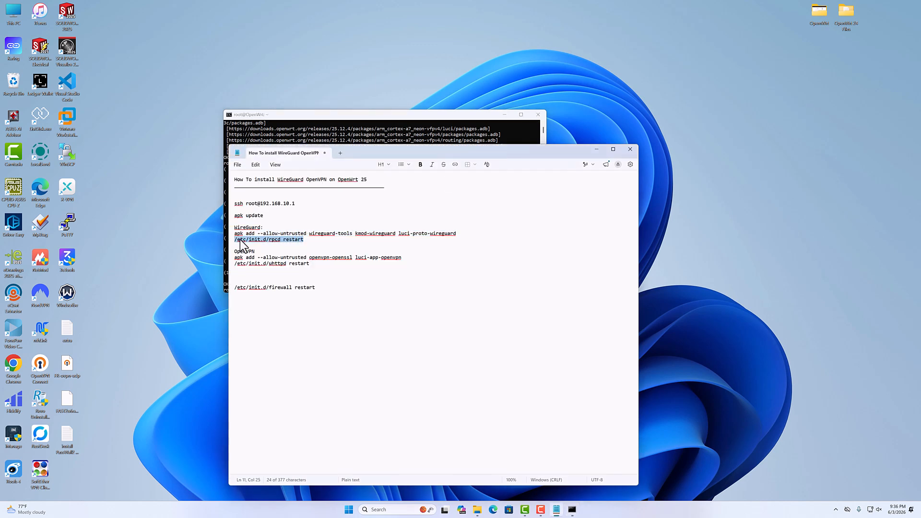
right_click(246, 247)
click(277, 253)
click(344, 123)
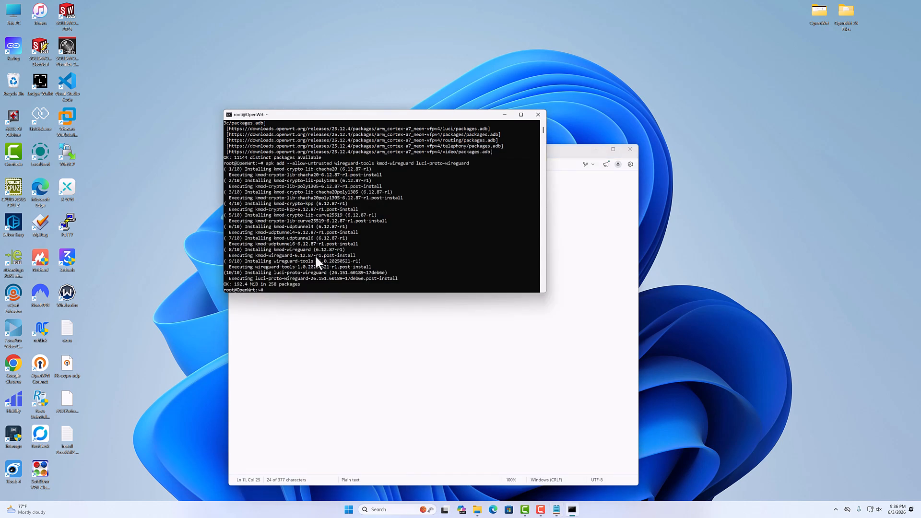
right_click(304, 290)
key(Return)
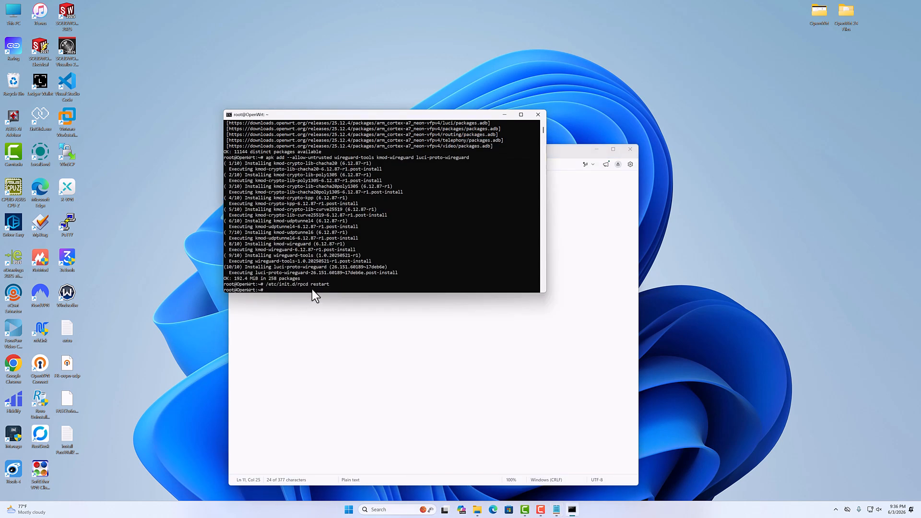
Copy the OpenVPN install command from the notes and run apk add --allow-untrusted openvpn-openssl luci-app-openvpn on the router.
click(569, 152)
drag(255, 251, 227, 261)
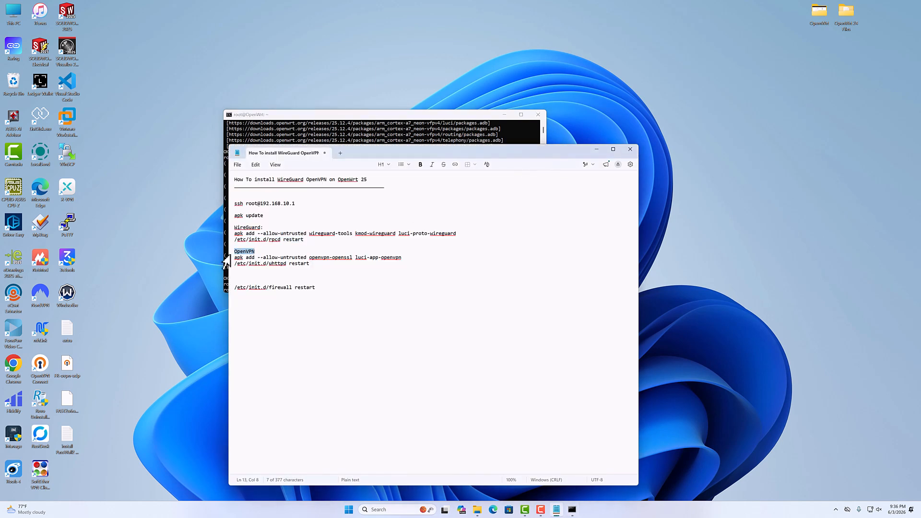
triple_click(402, 258)
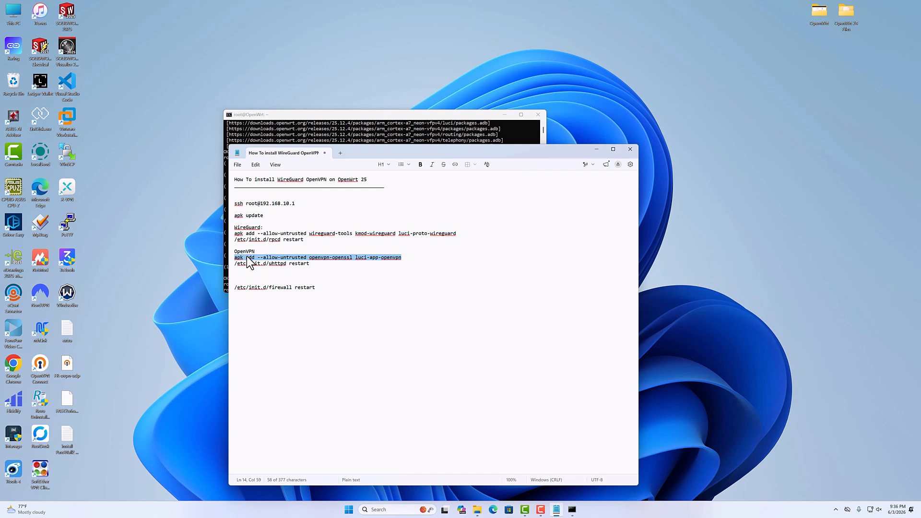
right_click(248, 258)
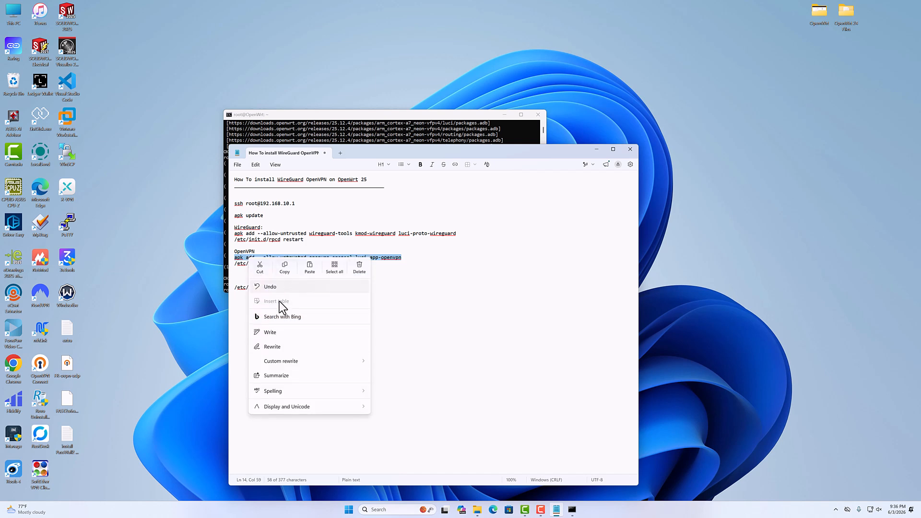
click(285, 268)
click(369, 116)
right_click(325, 290)
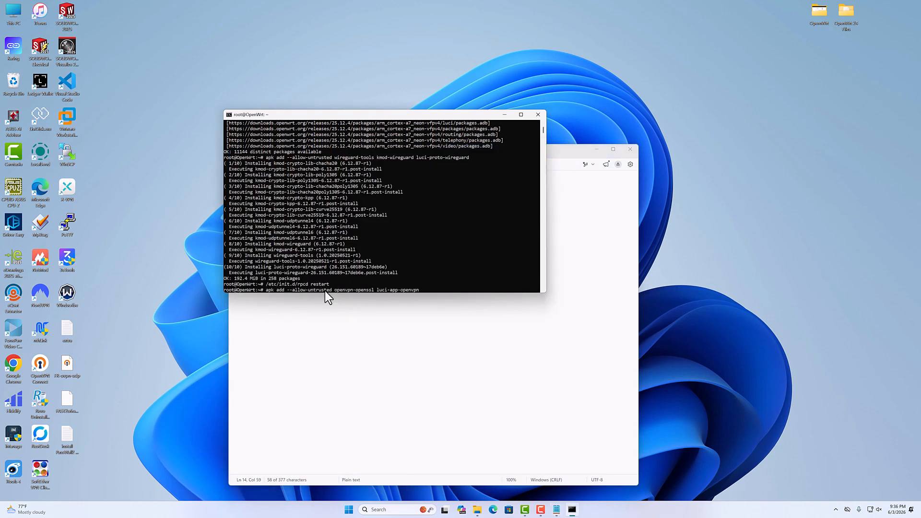
key(Return)
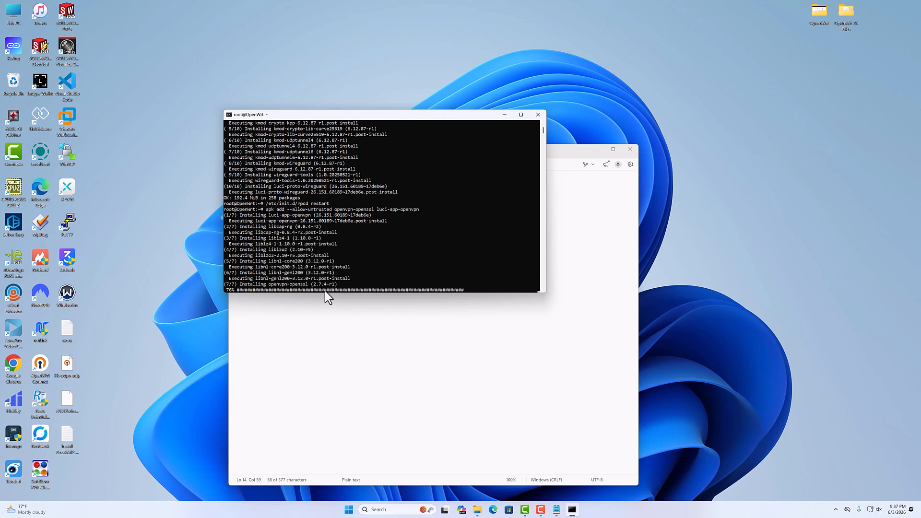
Copy /etc/init.d/uhttpd restart from the OpenVPN section of the notes and run it in the SSH session.
click(557, 152)
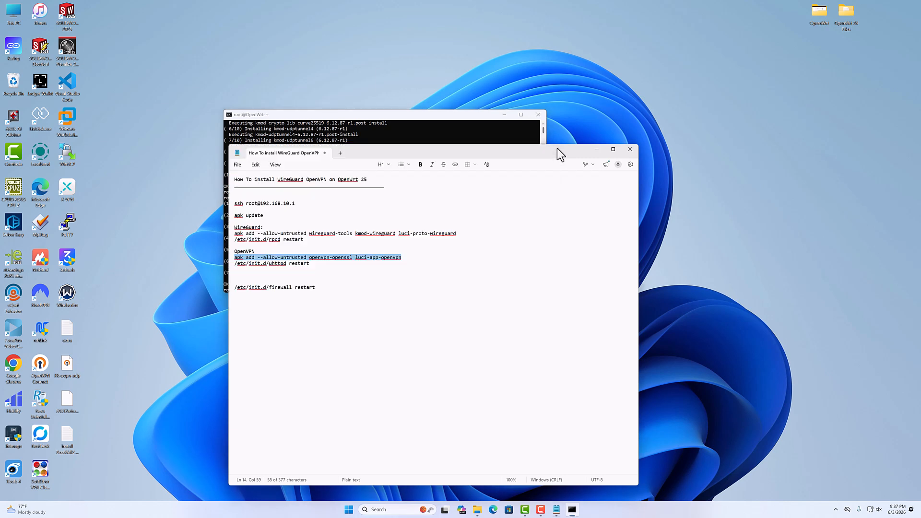
drag(311, 263, 230, 267)
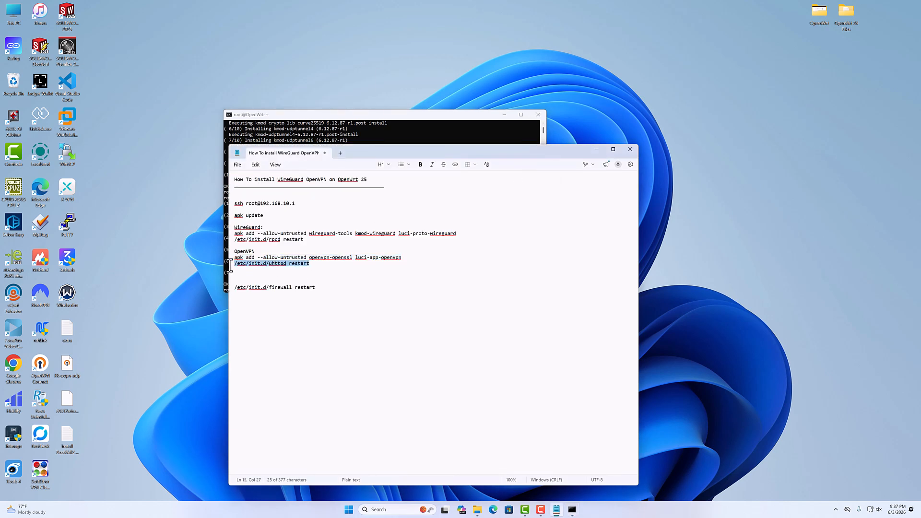
right_click(252, 264)
click(288, 277)
click(362, 114)
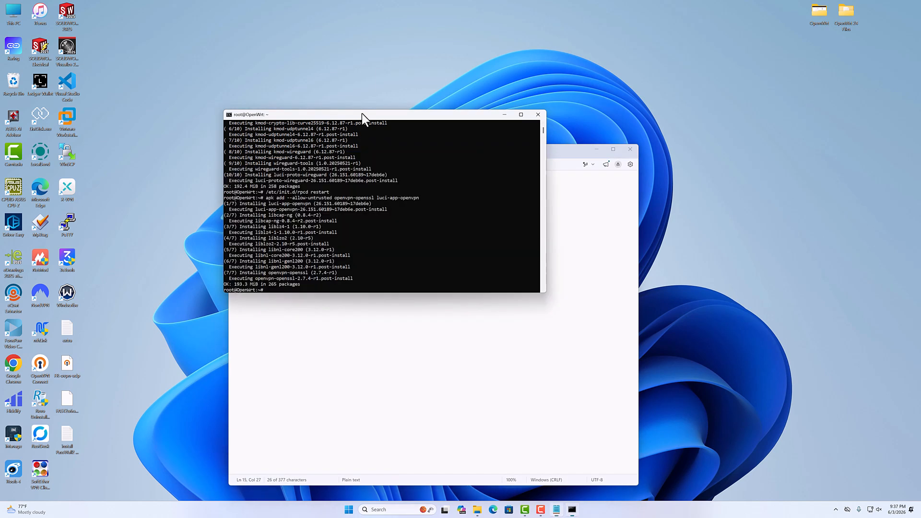
key(Return)
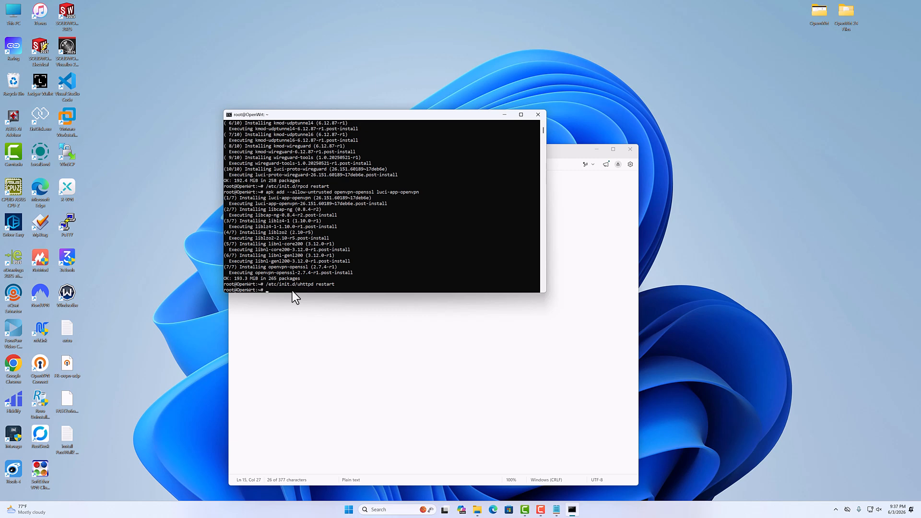
Review the individual package names in the WireGuard and OpenVPN install commands of the notes.
click(554, 152)
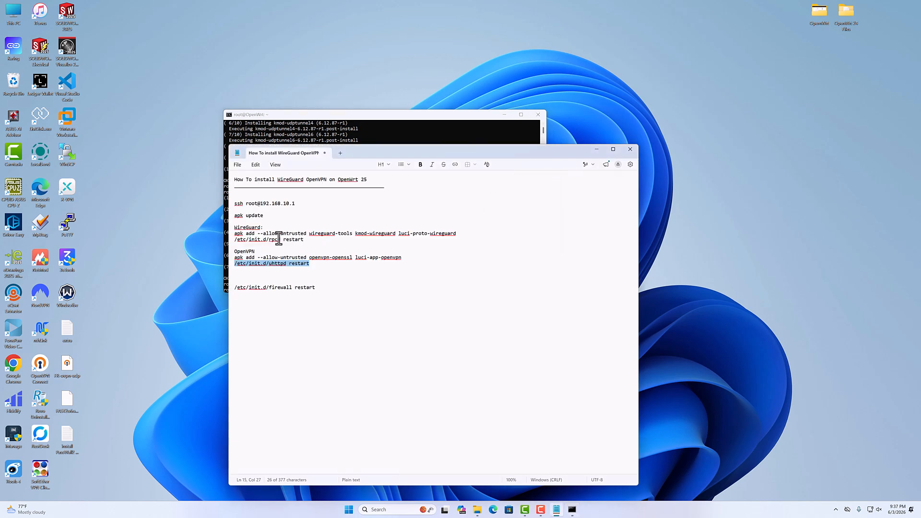
drag(309, 235, 395, 236)
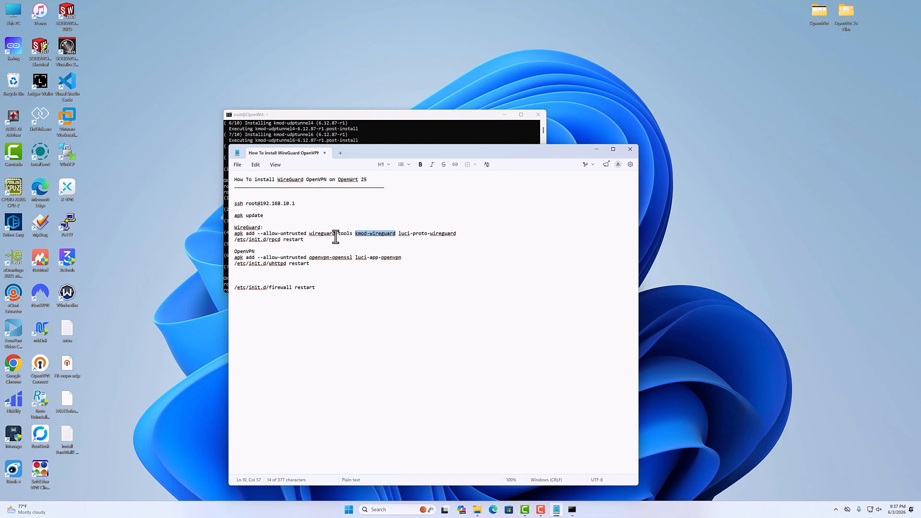
mouse_move(398, 234)
mouse_down()
mouse_move(410, 235)
mouse_move(397, 235)
mouse_up()
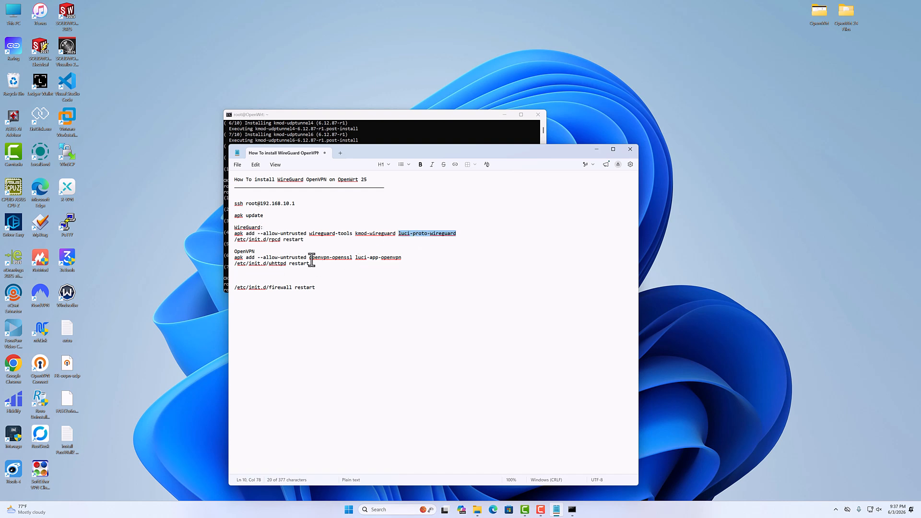
drag(309, 260, 352, 260)
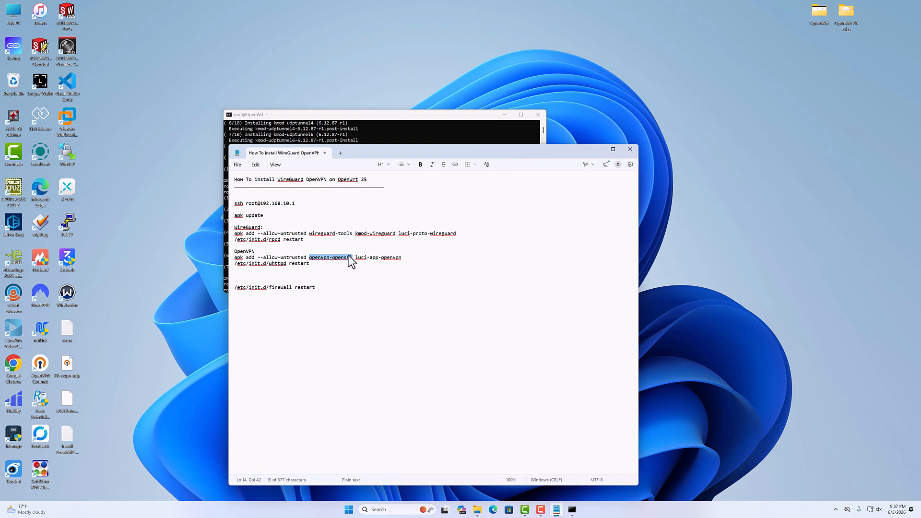
drag(356, 259, 399, 259)
Copy /etc/init.d/firewall restart from the end of the notes and run it in the SSH session.
drag(319, 288, 220, 289)
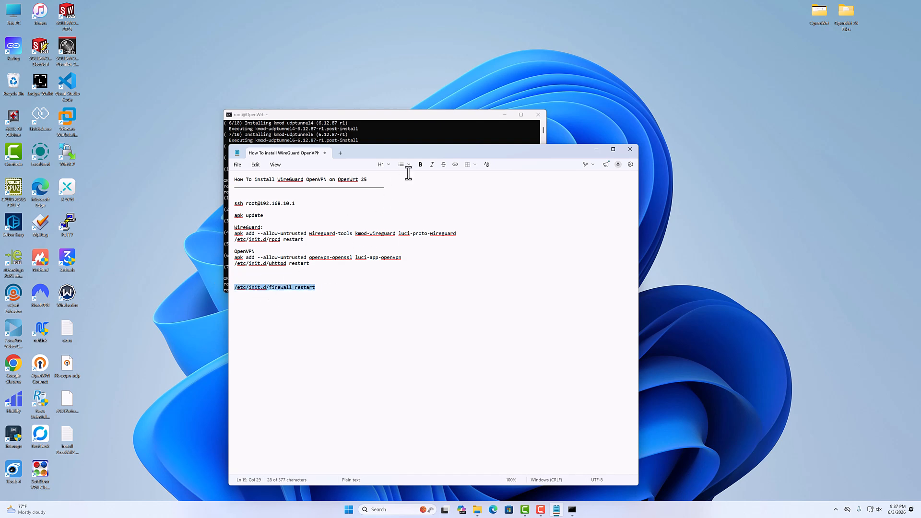
key(ctrl+c)
click(415, 125)
right_click(349, 287)
key(Return)
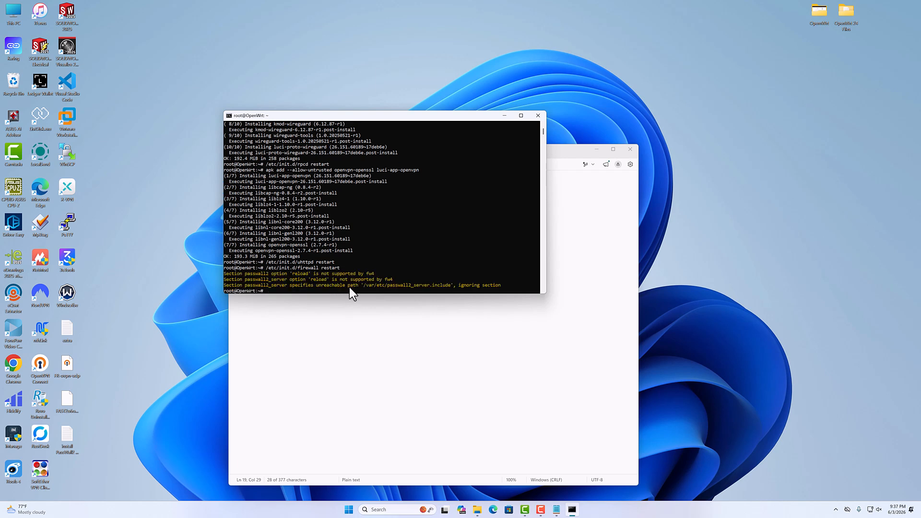
Minimize the notes and restart the router with the reboot command in the SSH session.
click(601, 151)
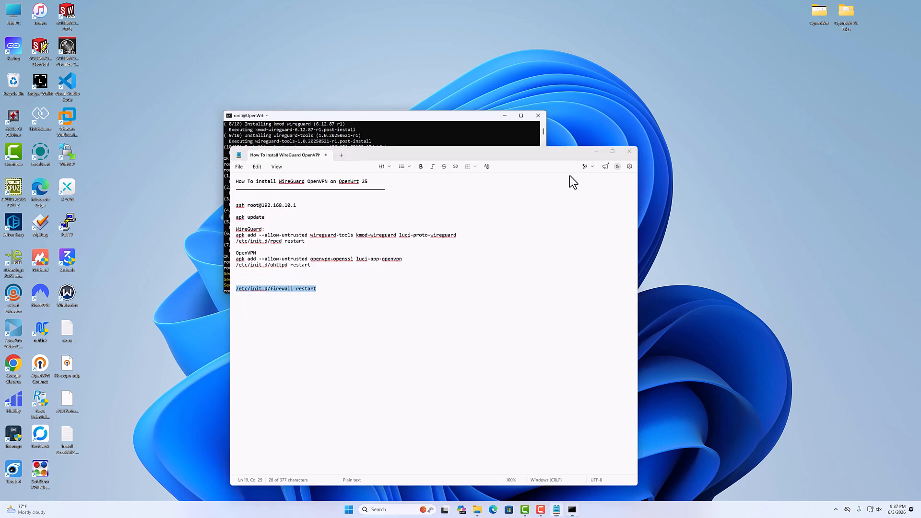
text(reb)
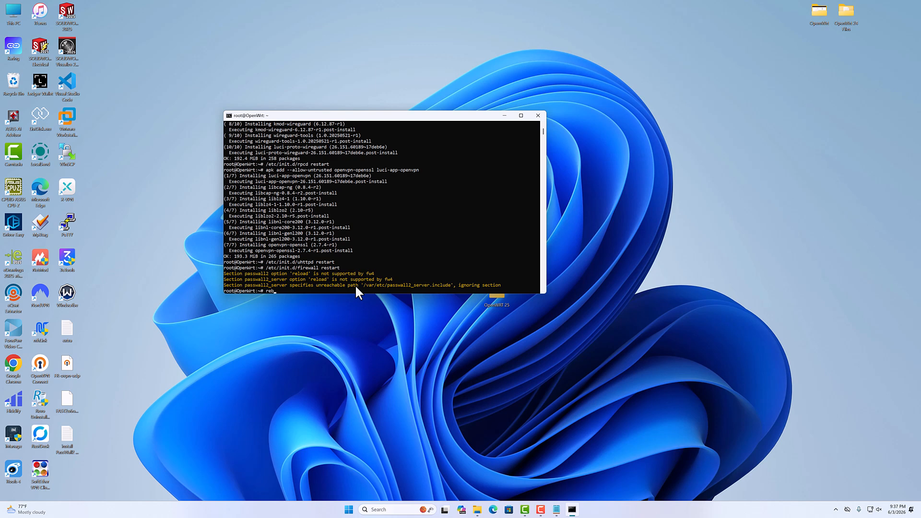
text(oot)
key(Return)
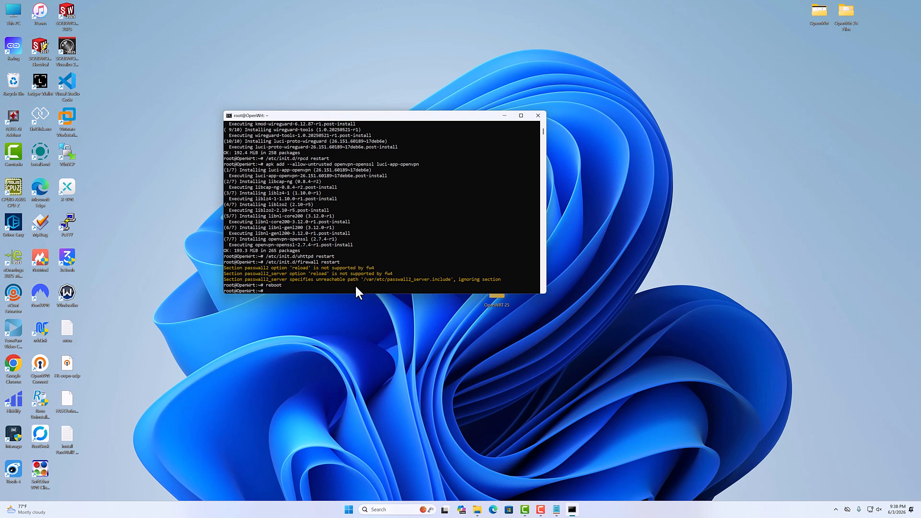
click(203, 123)
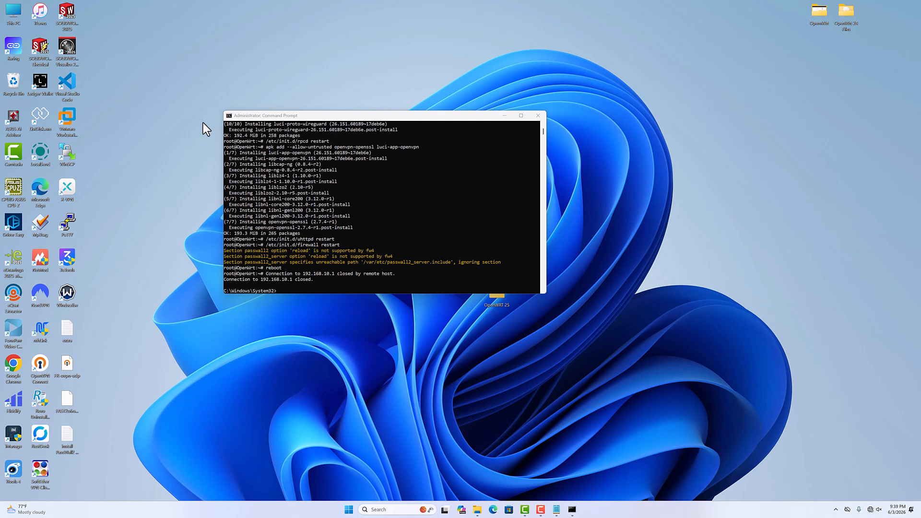
Close the Command Prompt, switch to Microsoft Edge and load the router's web interface at 192.168.10.1.
click(538, 115)
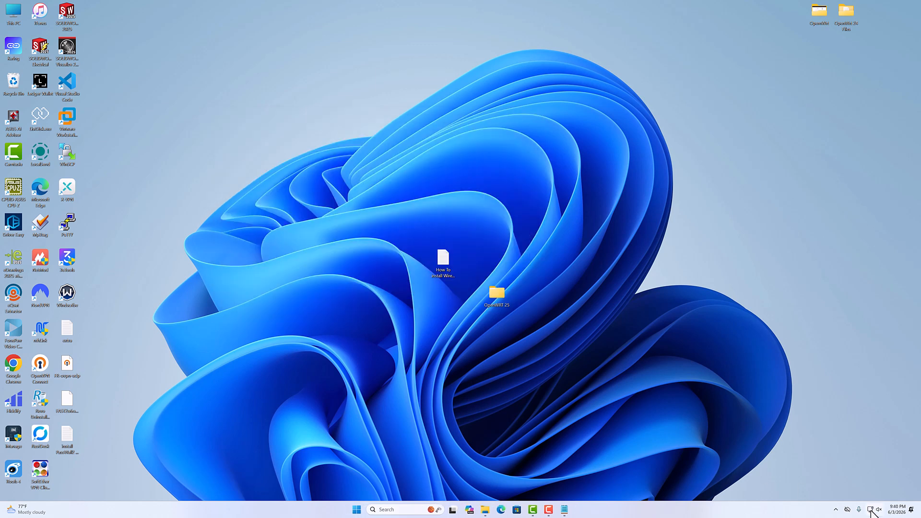
click(501, 510)
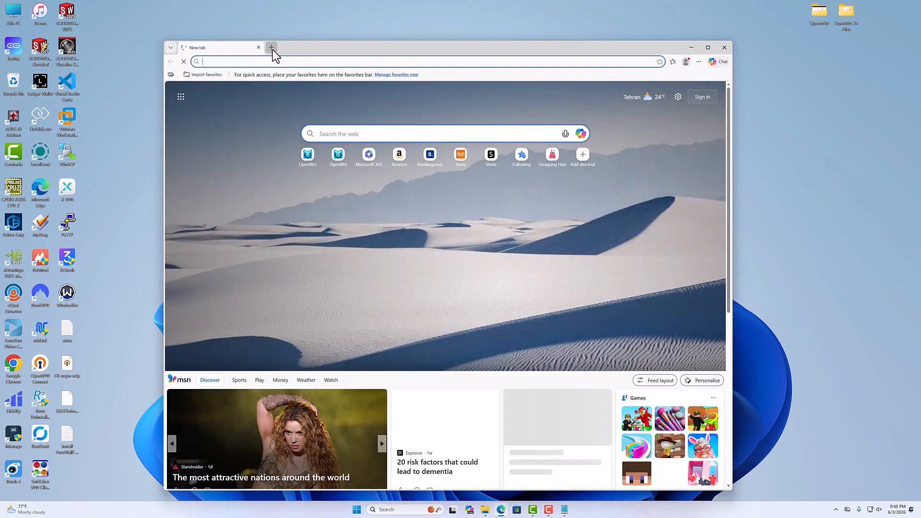
click(272, 47)
click(258, 48)
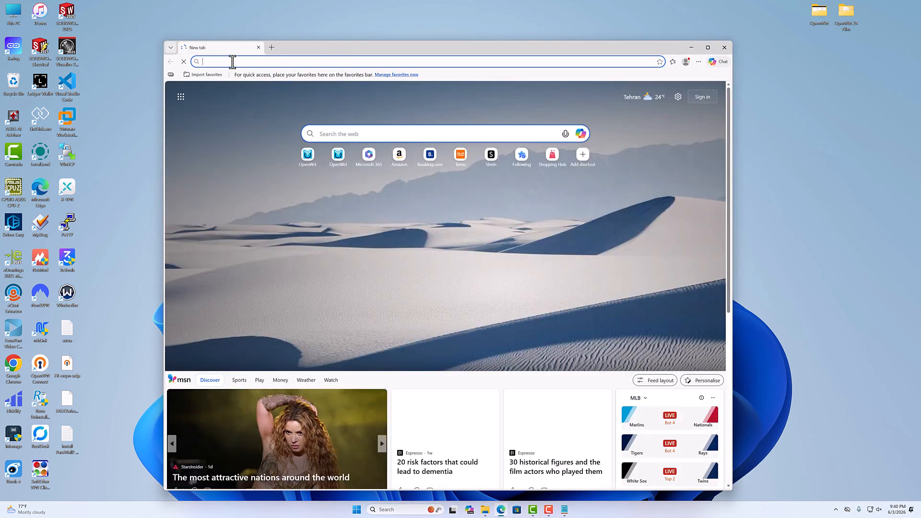
text(192.)
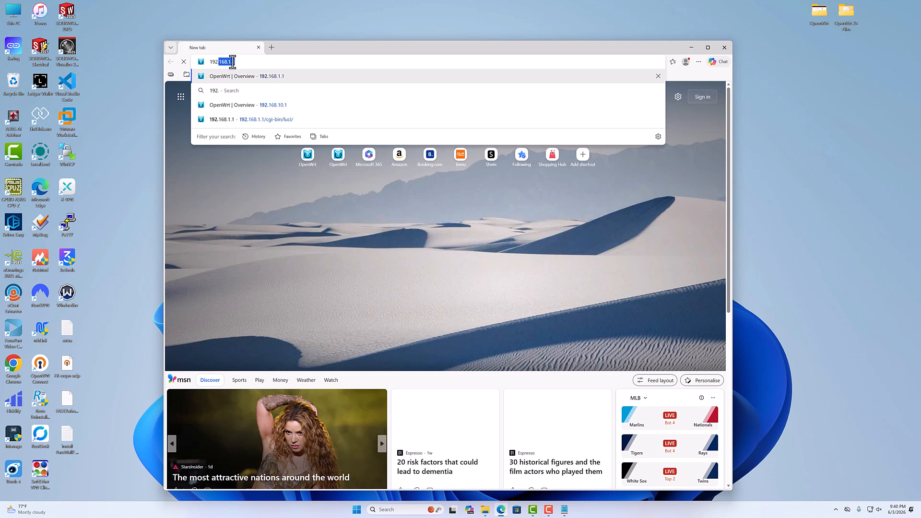
text(168.10.1)
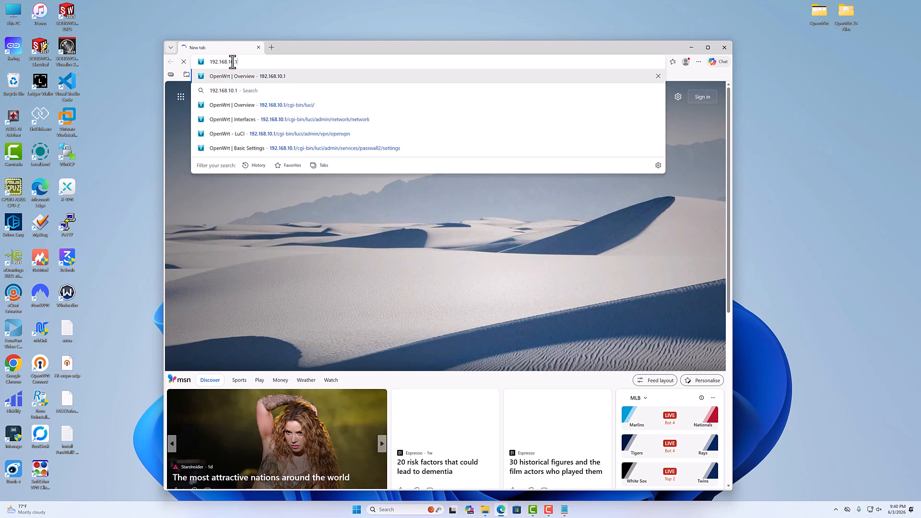
key(Return)
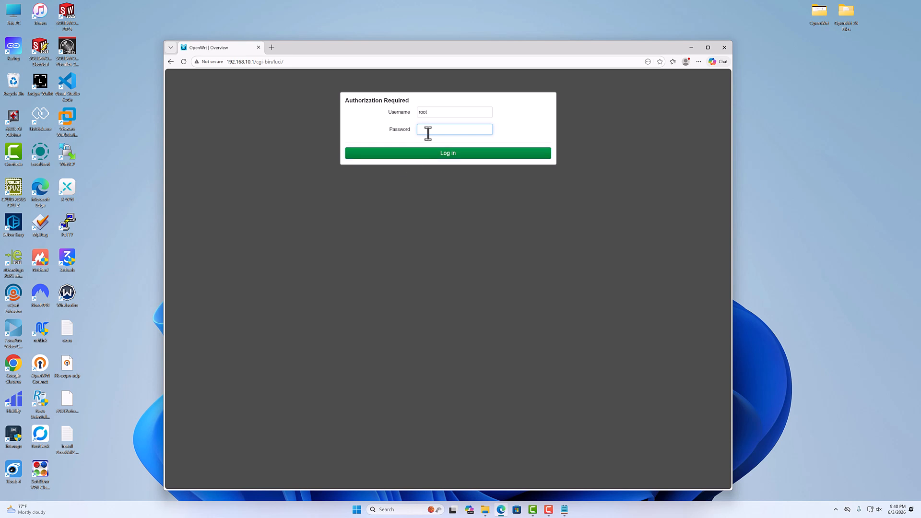
Log in to the router's web interface as root with the account password.
click(428, 131)
text(root)
key(Return)
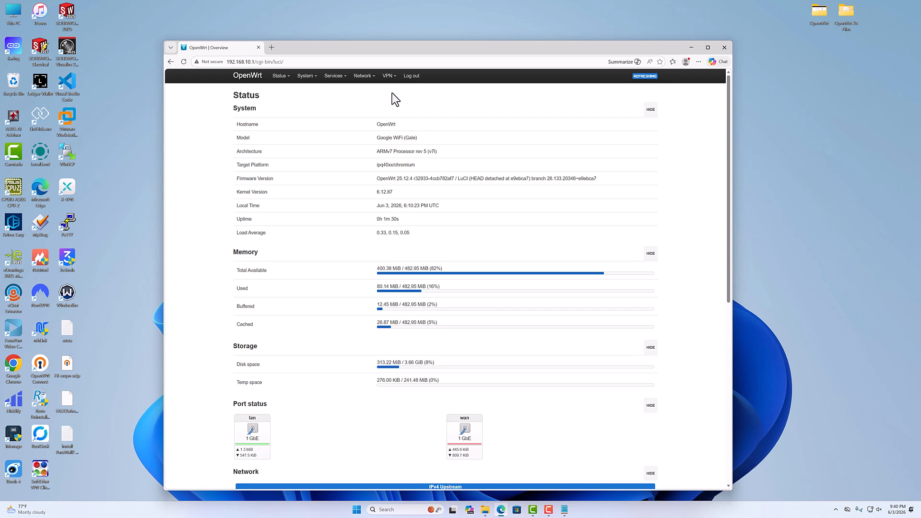
Check the network interfaces page for WireGuard VPN among the protocols of a new interface, and cancel without creating one.
mouse_move(388, 78)
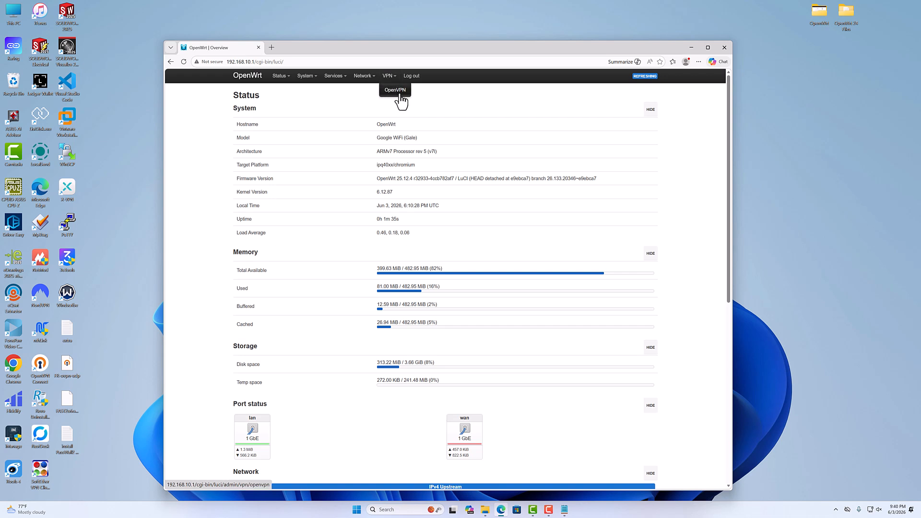
click(363, 91)
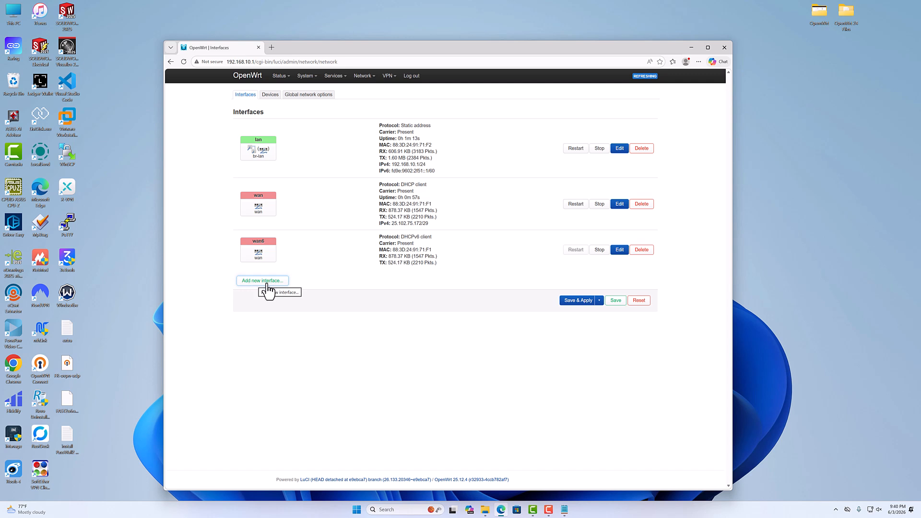
click(267, 284)
click(385, 129)
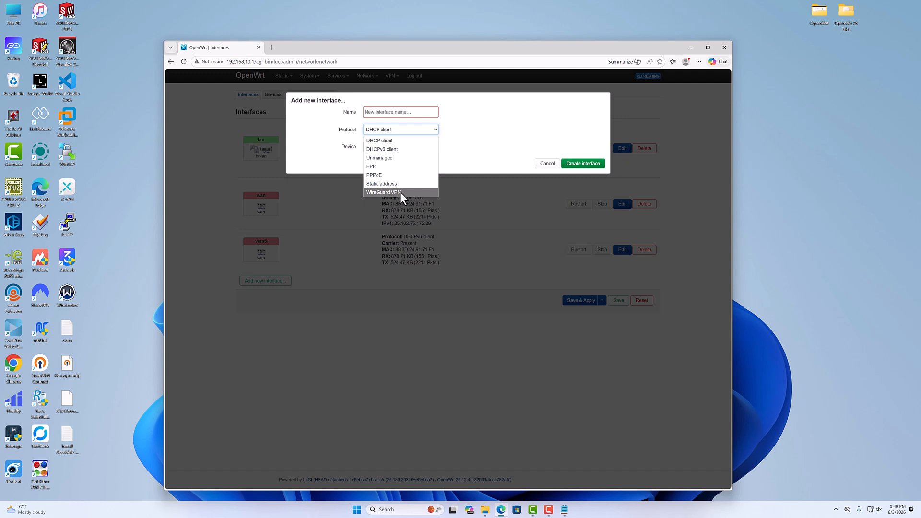
click(545, 164)
Show the OpenVPN instances page and check the file type of the FR-ovpn-udp profile on the desktop in its properties.
mouse_move(388, 77)
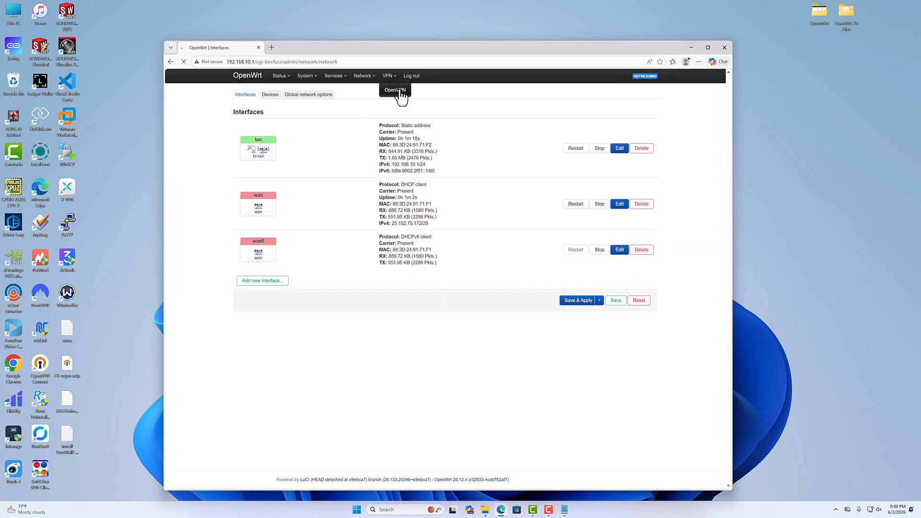
click(399, 95)
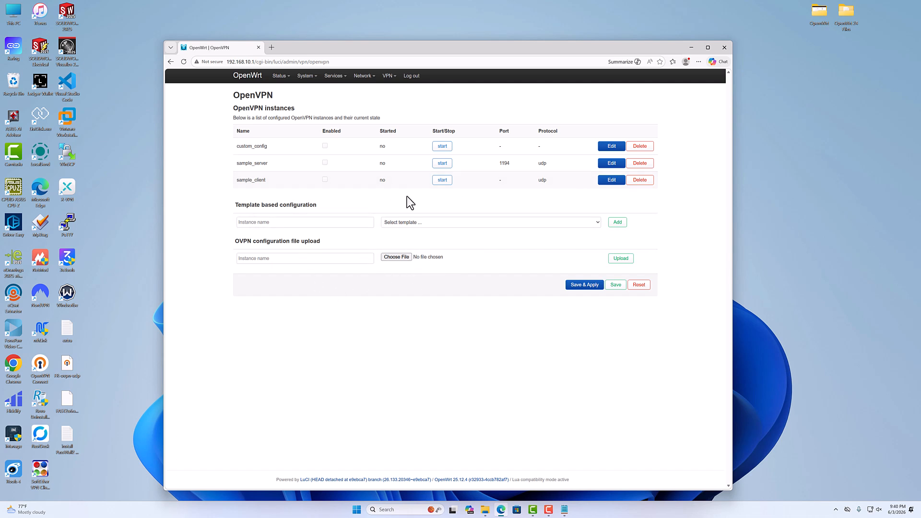
click(71, 375)
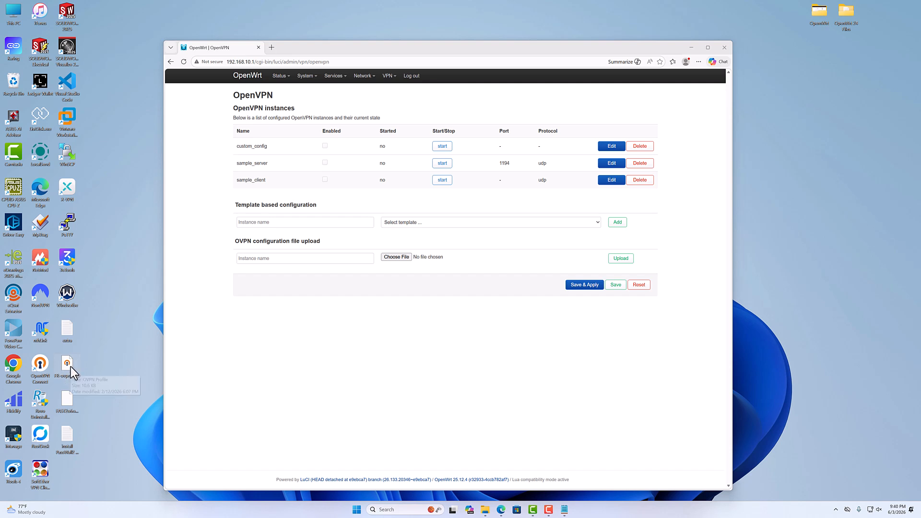
right_click(71, 366)
click(103, 360)
click(103, 367)
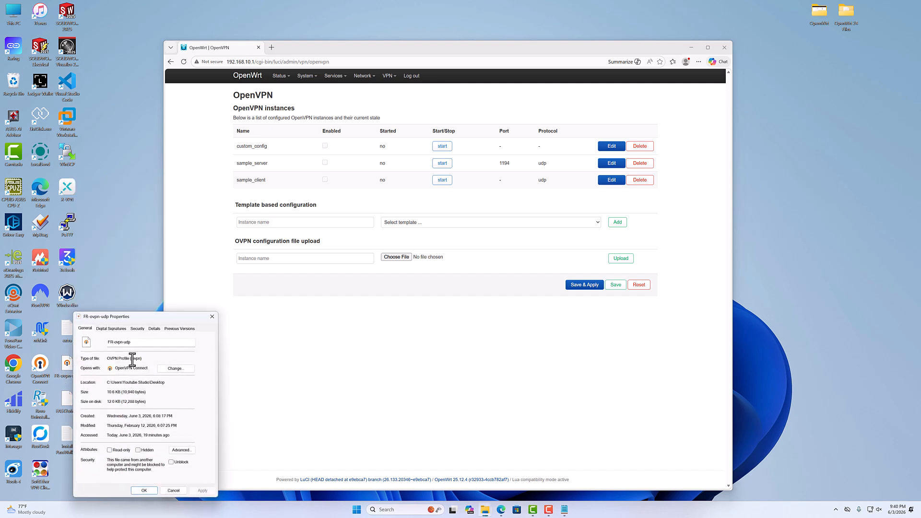
drag(132, 359, 140, 359)
click(212, 316)
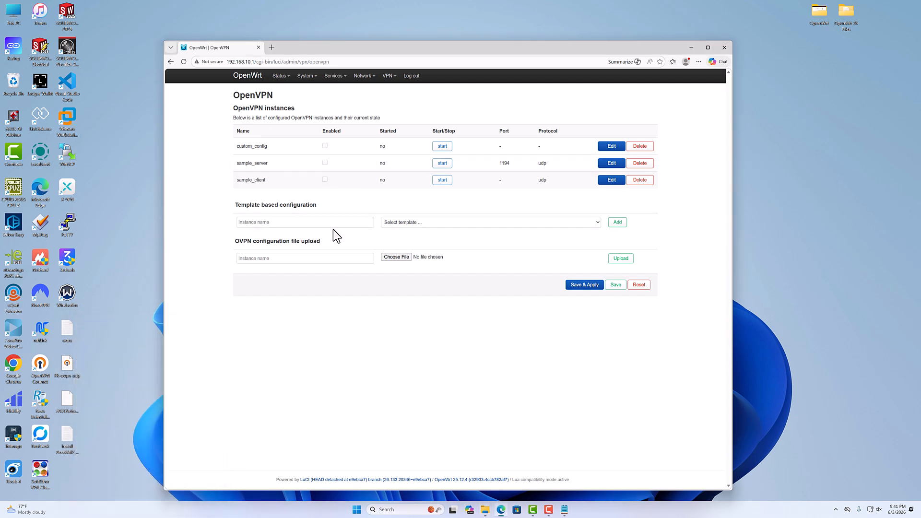
Upload FR-ovpn-udp.ovpn from the desktop as an OpenVPN configuration with the instance name Italy-openvpn.
click(396, 258)
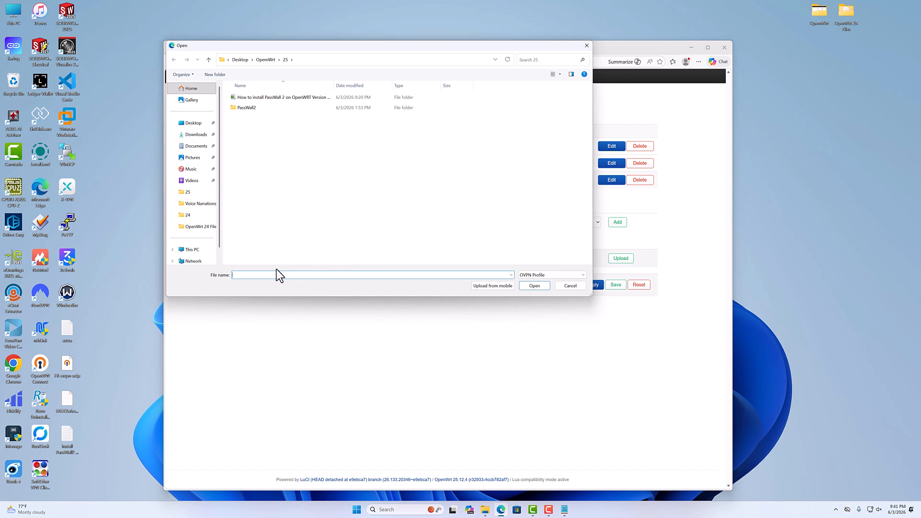
click(189, 124)
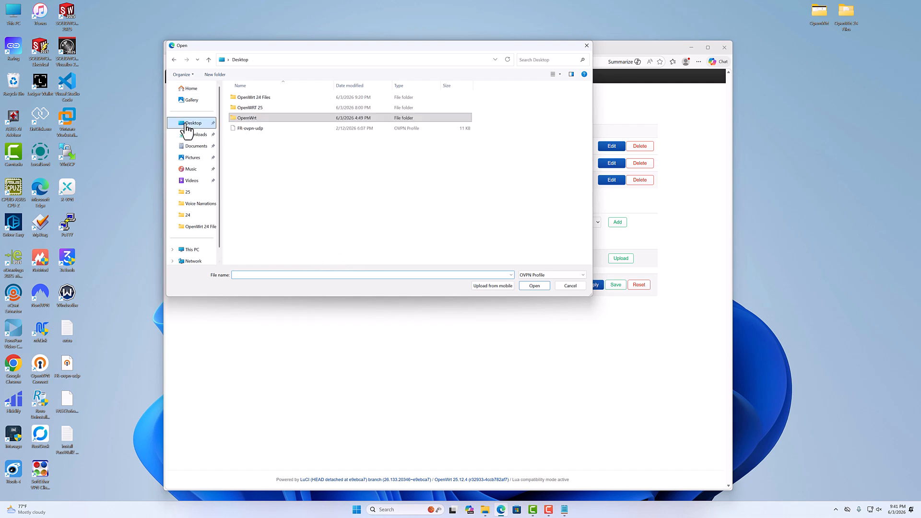
double_click(254, 130)
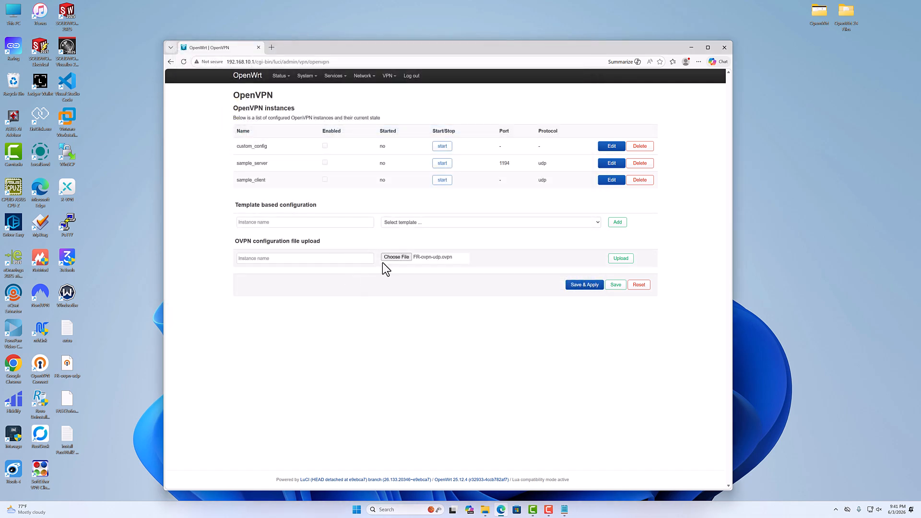
click(288, 259)
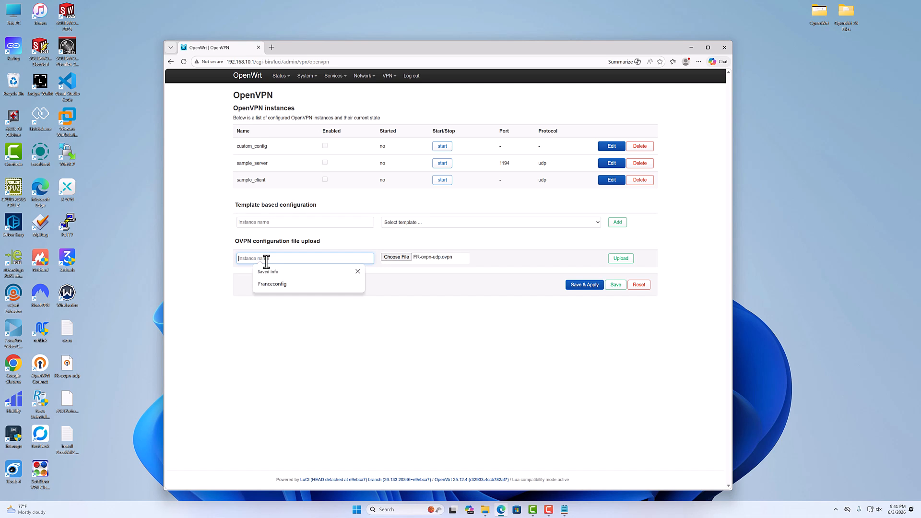
text(Italy-openvpn)
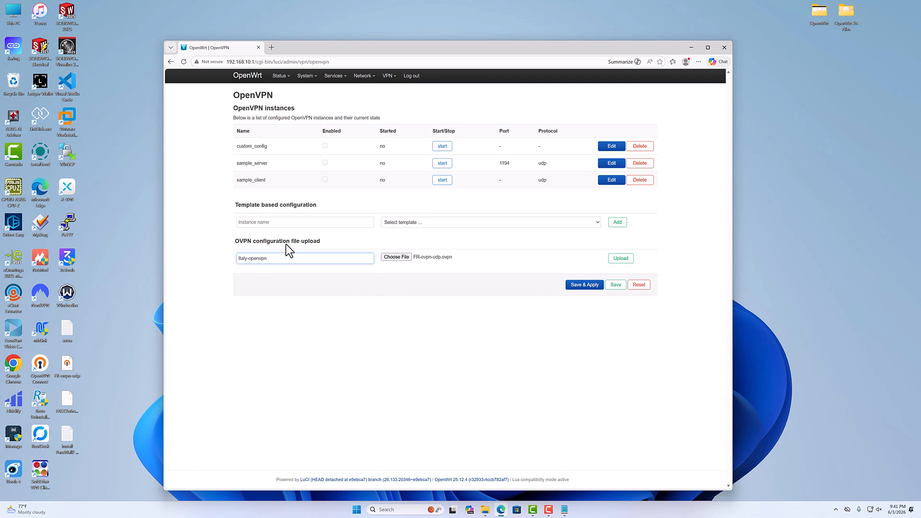
click(294, 259)
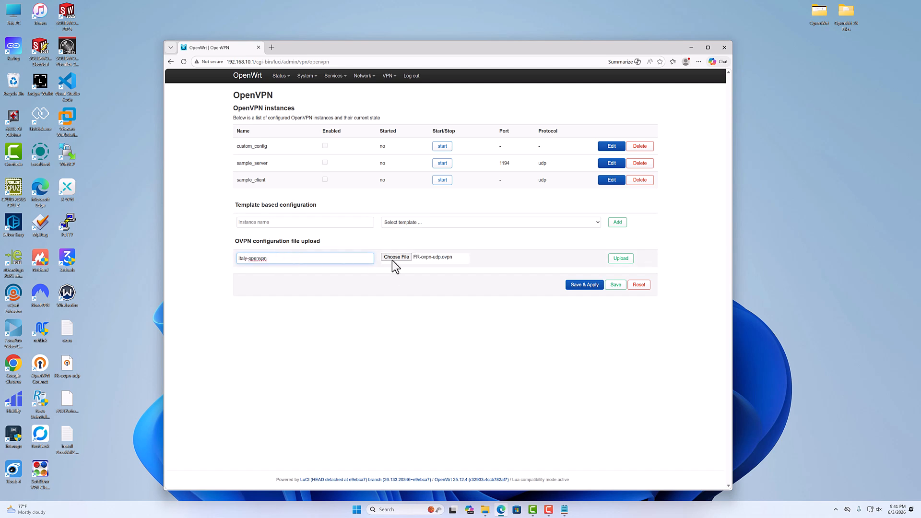
click(620, 259)
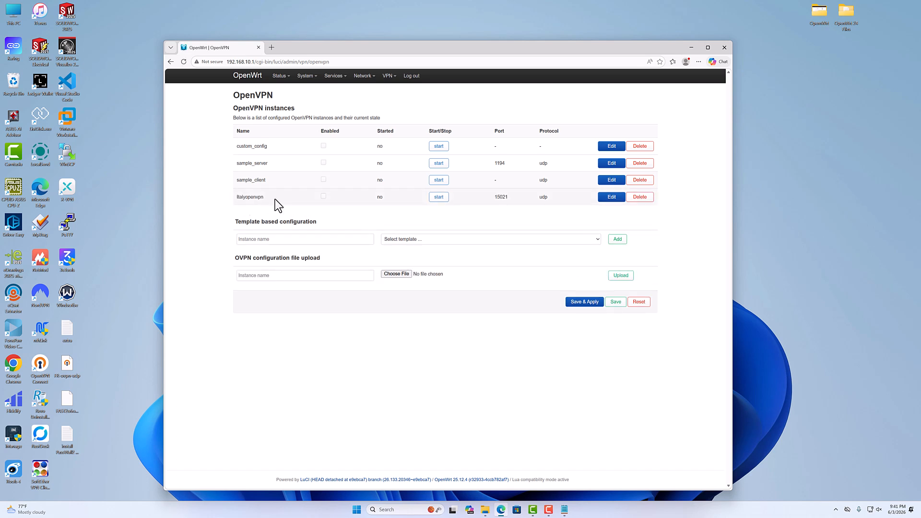
Enable the Italyopenvpn instance, then edit it to view its OVPN config file and save without credentials.
click(323, 196)
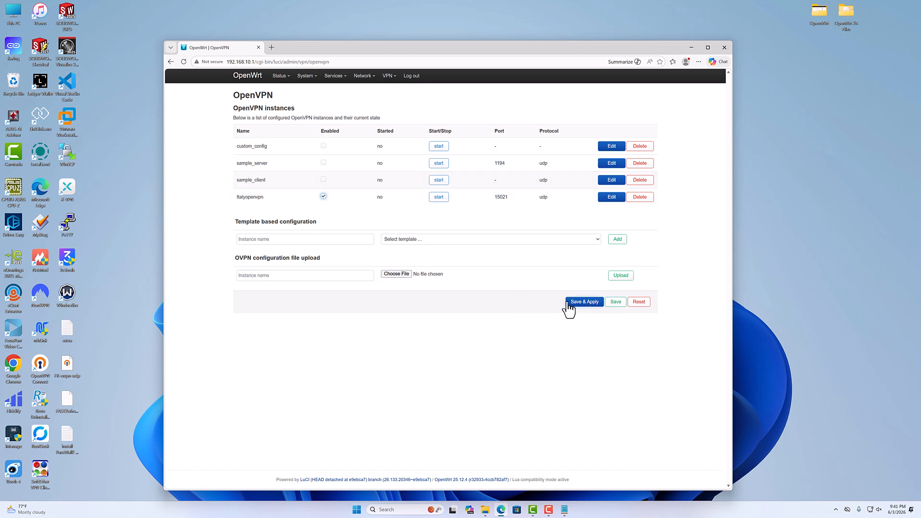
click(608, 198)
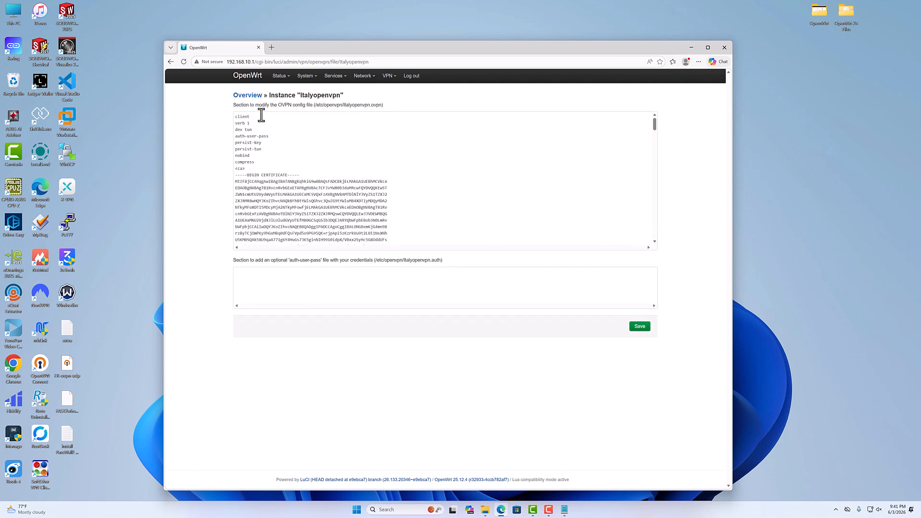
mouse_move(655, 126)
mouse_down()
mouse_move(670, 265)
mouse_move(658, 126)
mouse_up()
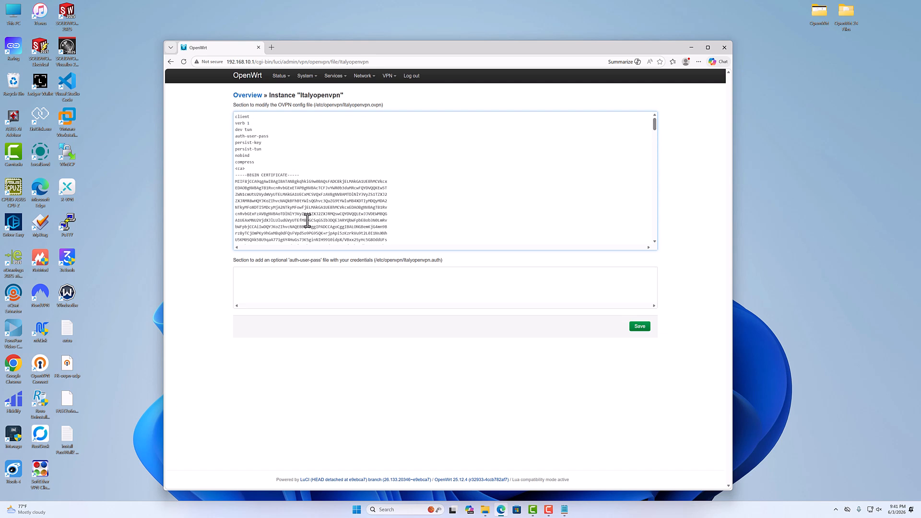
click(643, 329)
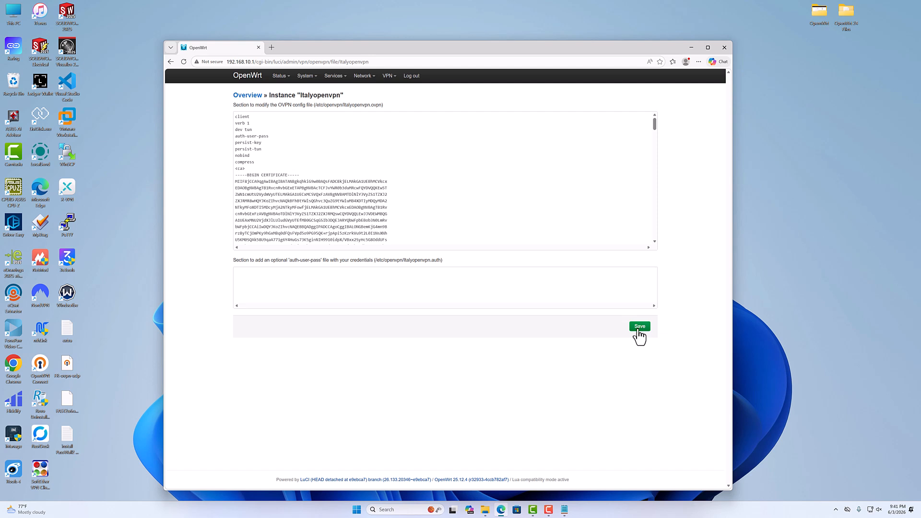
Return to the OpenVPN instances list, delete the Italyopenvpn instance and apply the change.
click(395, 91)
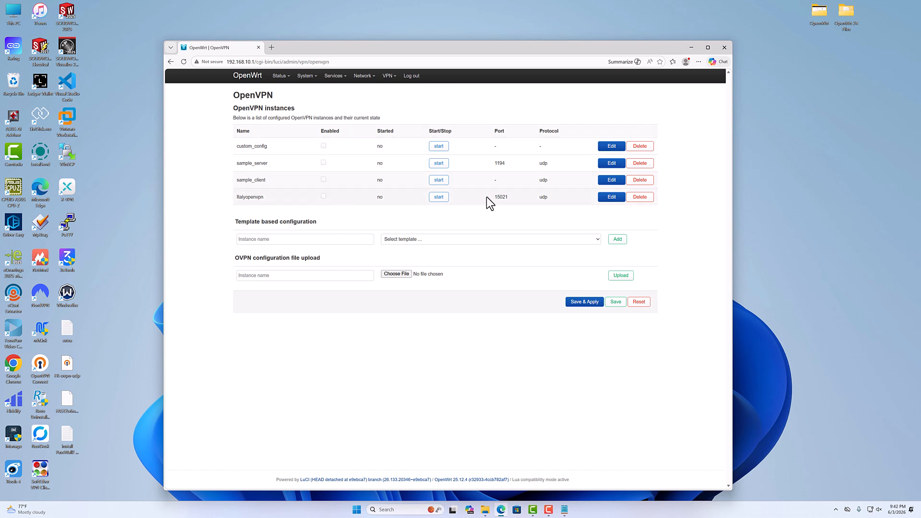
click(638, 202)
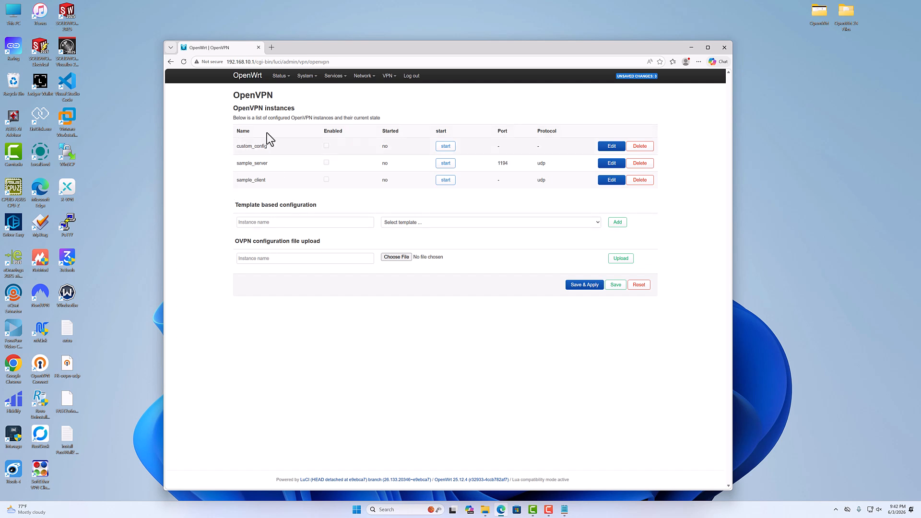
click(575, 286)
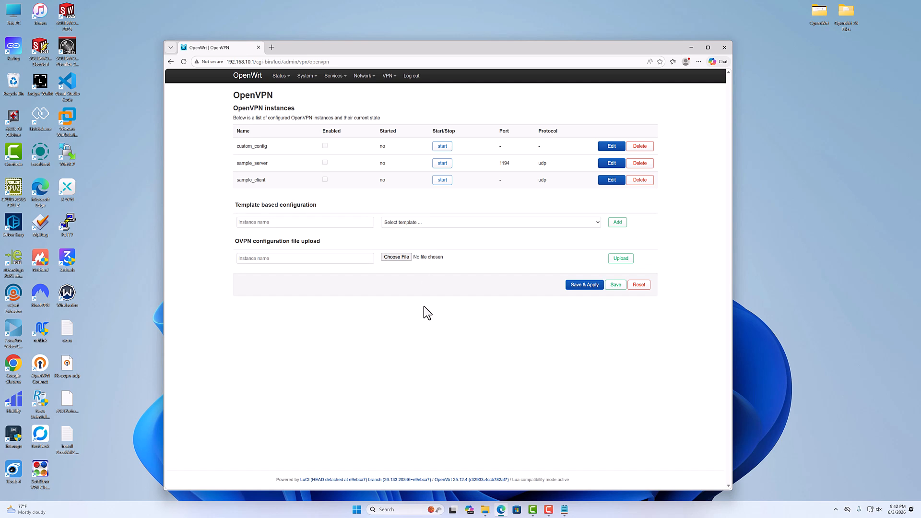
click(286, 90)
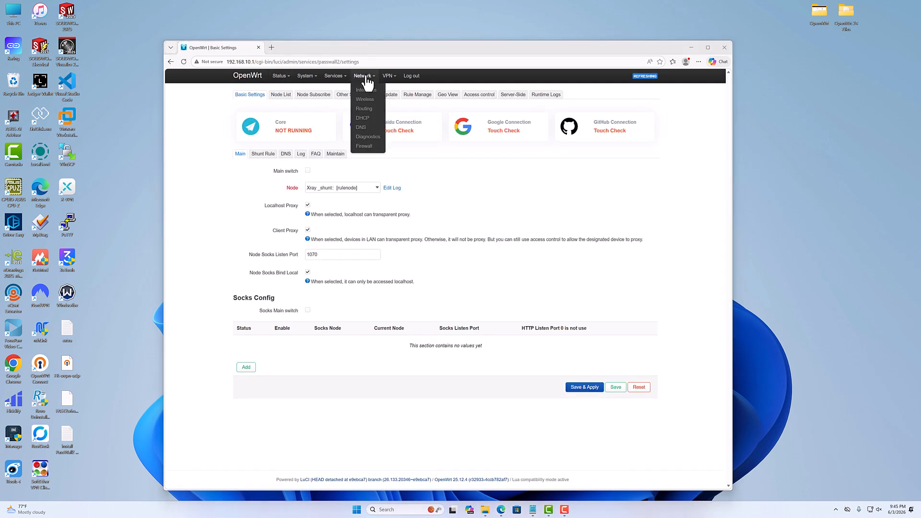
Start a new network interface and name it with the owner's first name followed by _Wire.
click(364, 90)
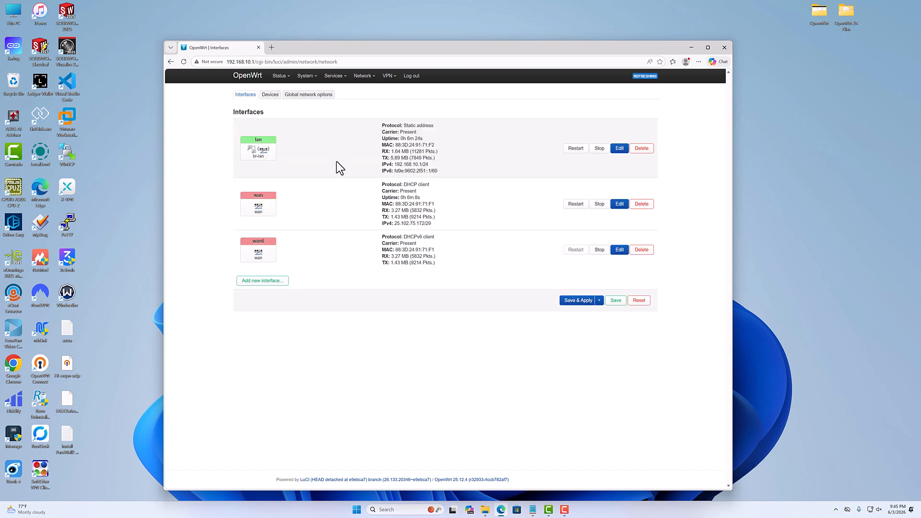
click(243, 284)
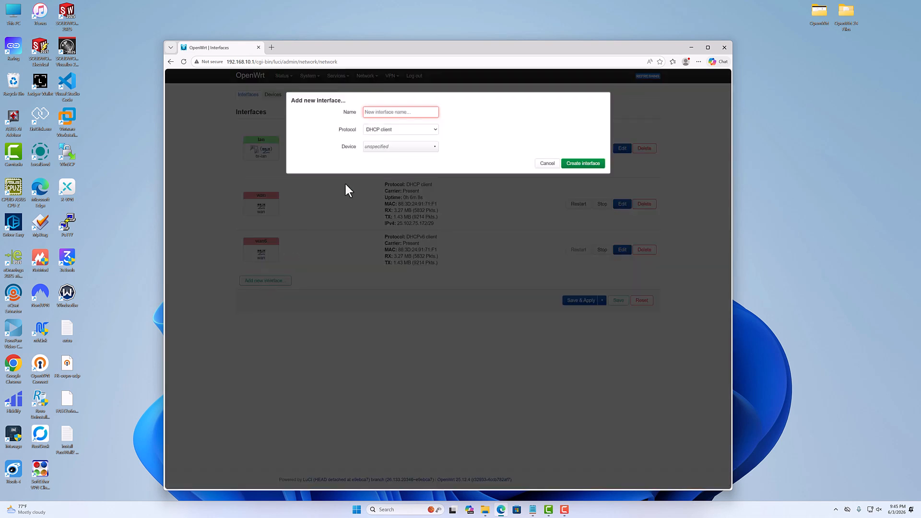
click(382, 112)
text(H)
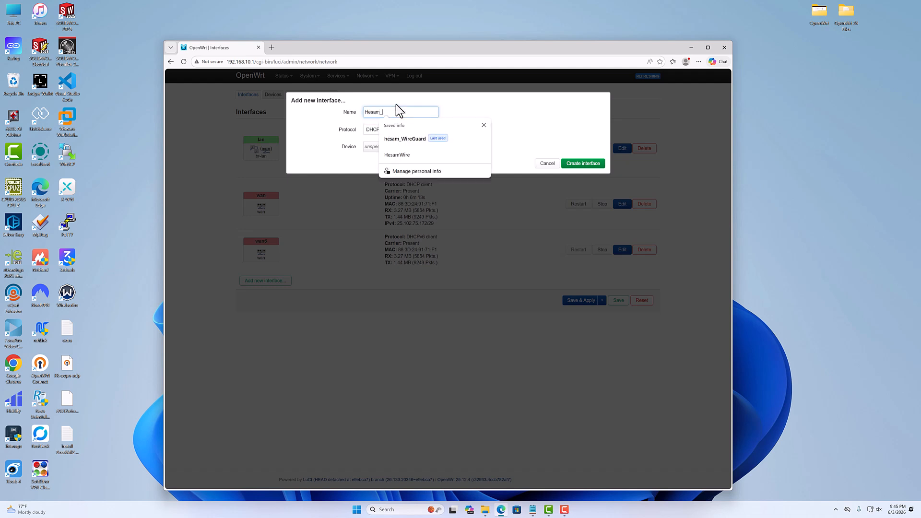
text(esam_)
key(BackSpace)
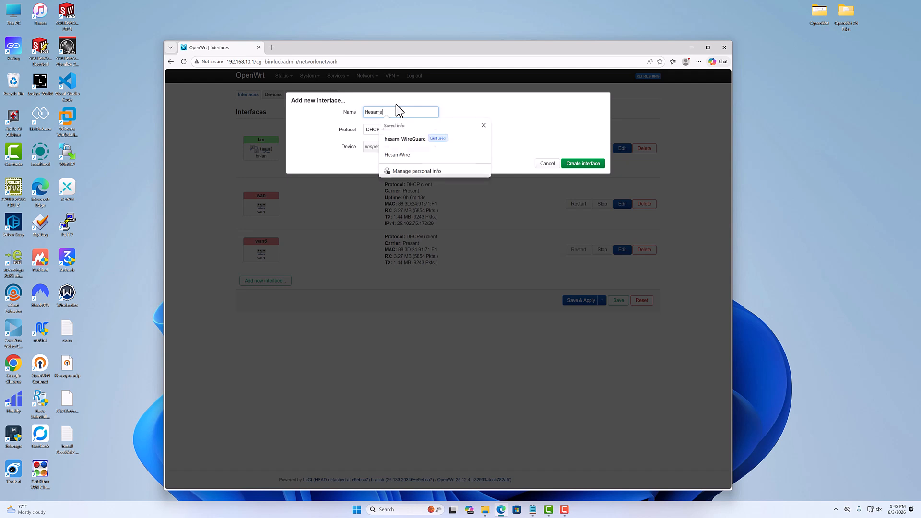
text(e)
key(BackSpace)
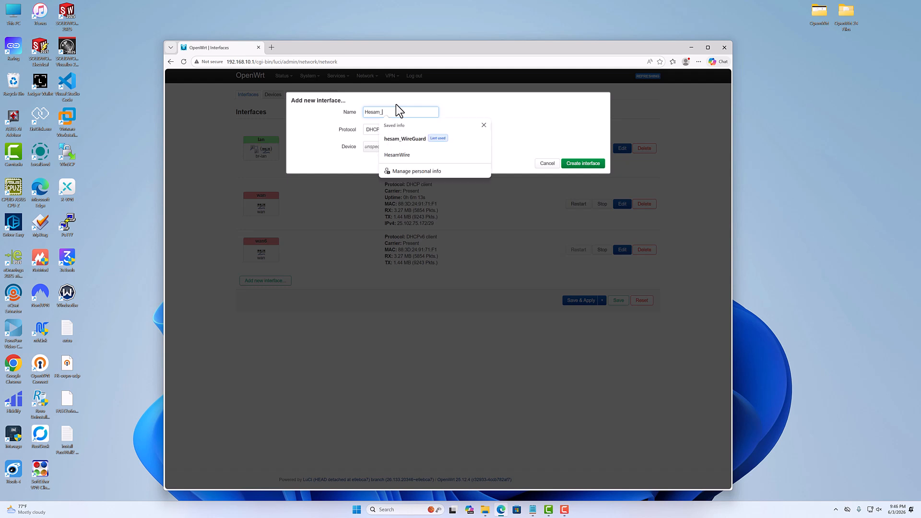
text(_W)
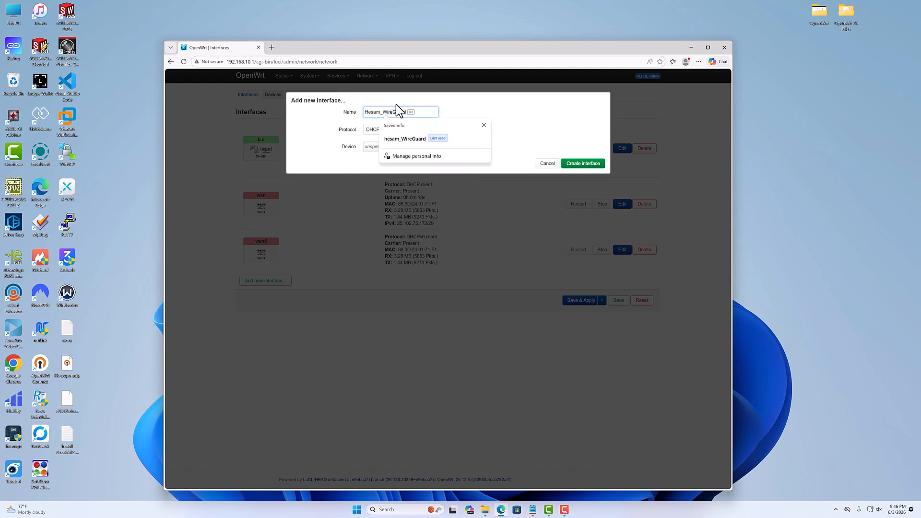
text(ire)
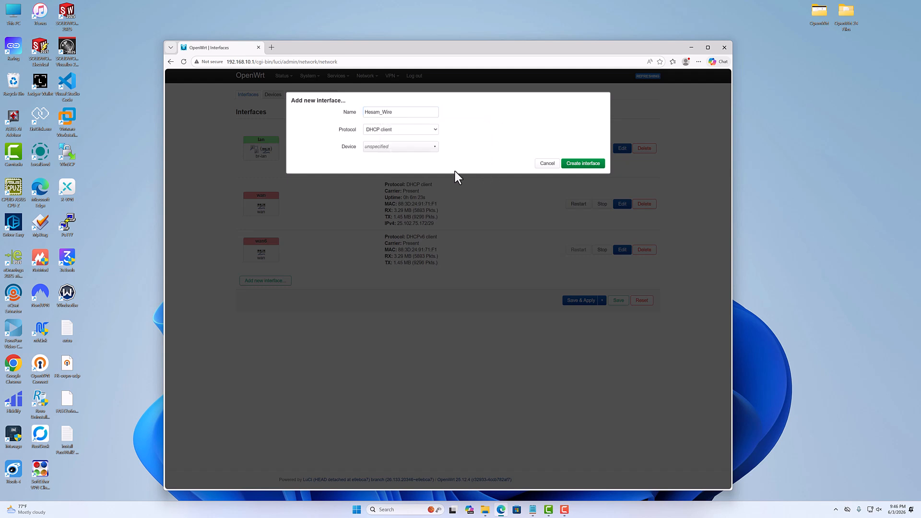
Set the new interface's protocol to WireGuard VPN and create the interface.
click(396, 130)
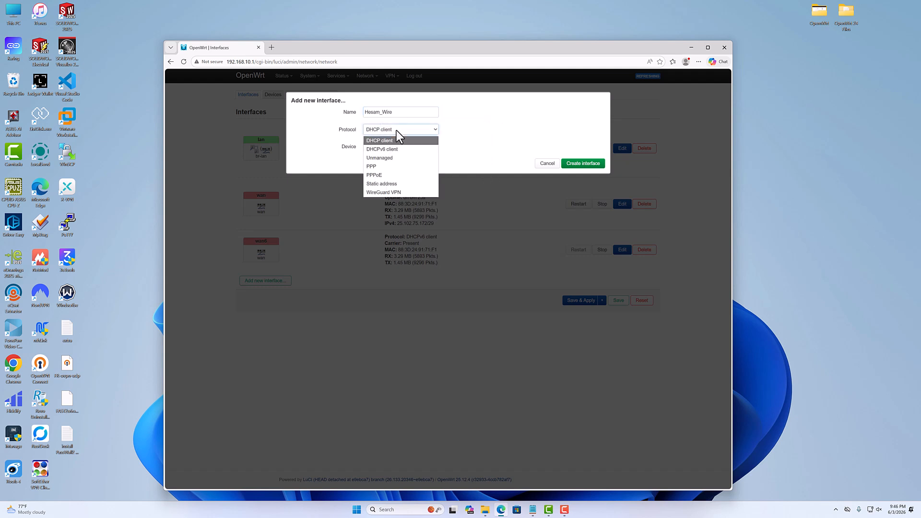
click(383, 192)
click(590, 151)
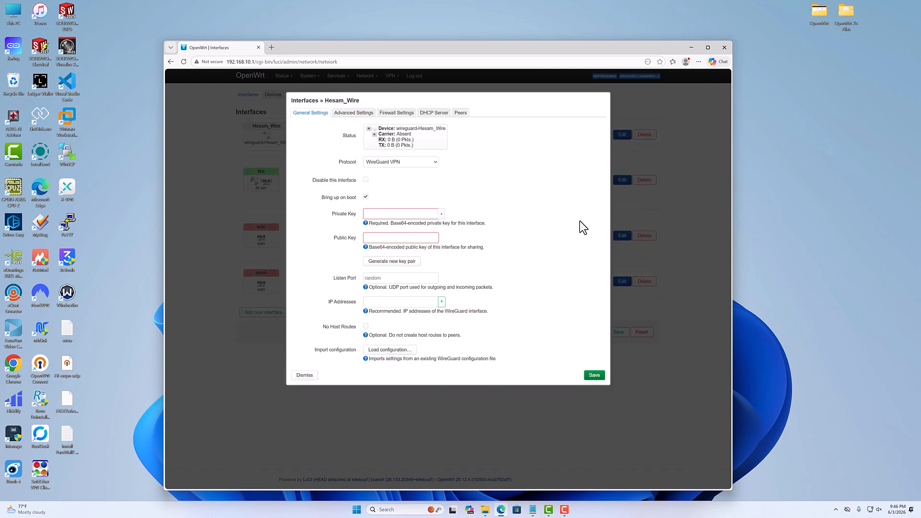
Examine the interface's private and public key fields and check the full name of the WireGuard .conf file on the desktop.
click(365, 214)
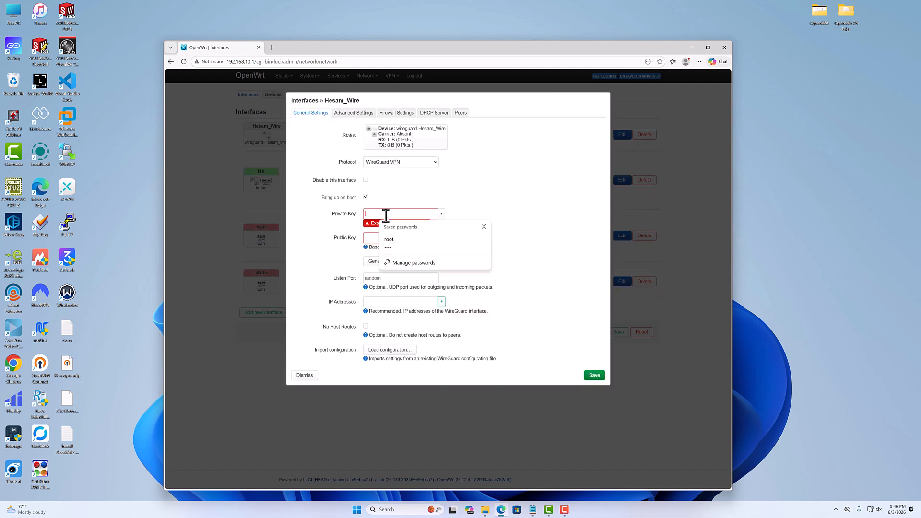
click(372, 238)
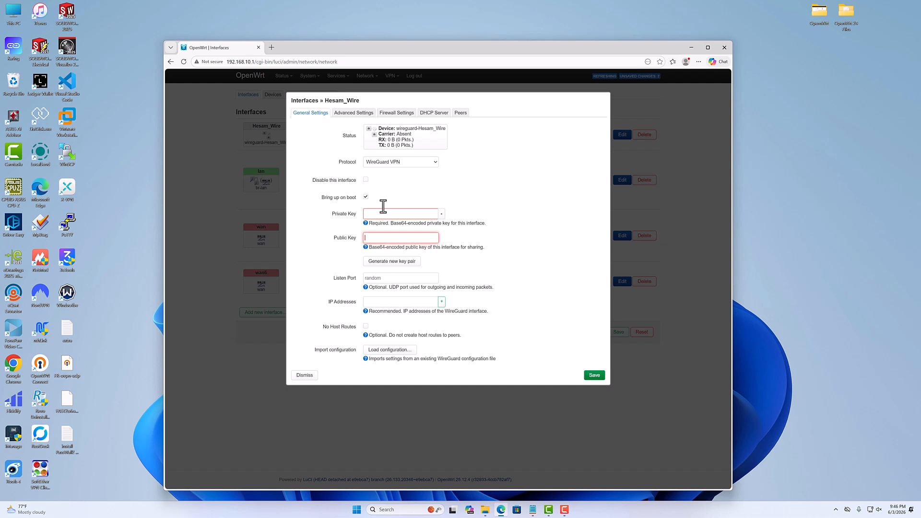
click(67, 399)
click(75, 416)
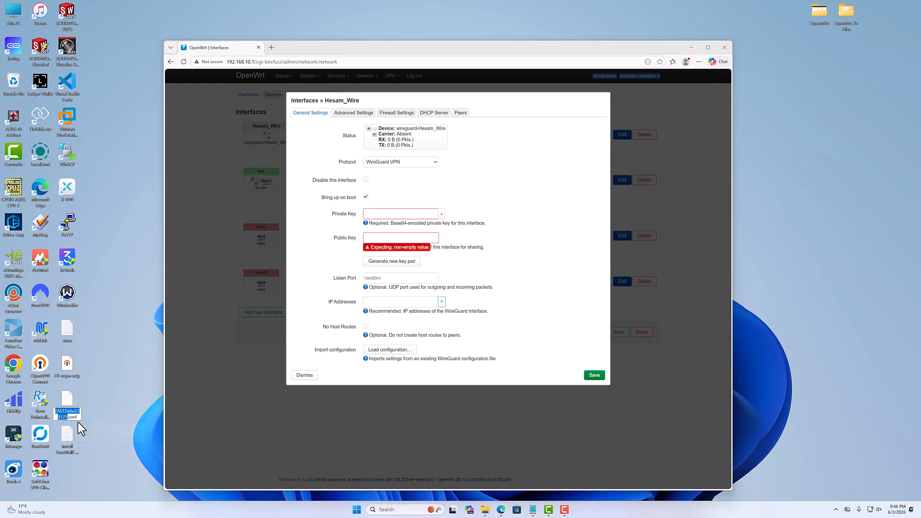
drag(67, 417, 82, 418)
key(Return)
click(379, 214)
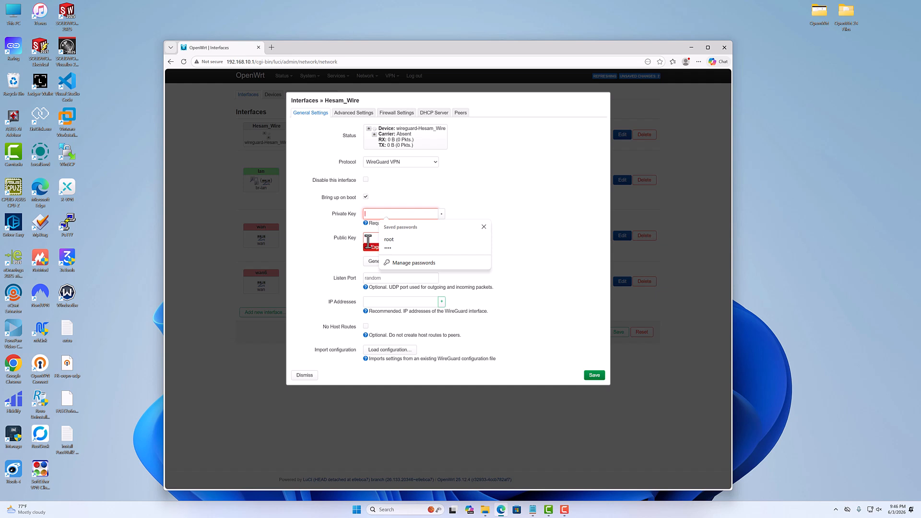
click(376, 238)
View the WireGuard interface's advanced settings and peers, and return to its general settings.
click(374, 114)
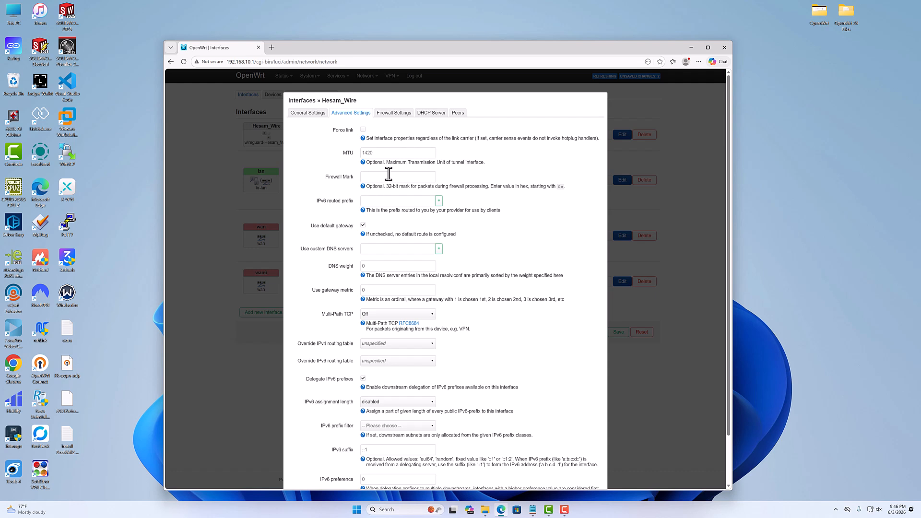
click(459, 114)
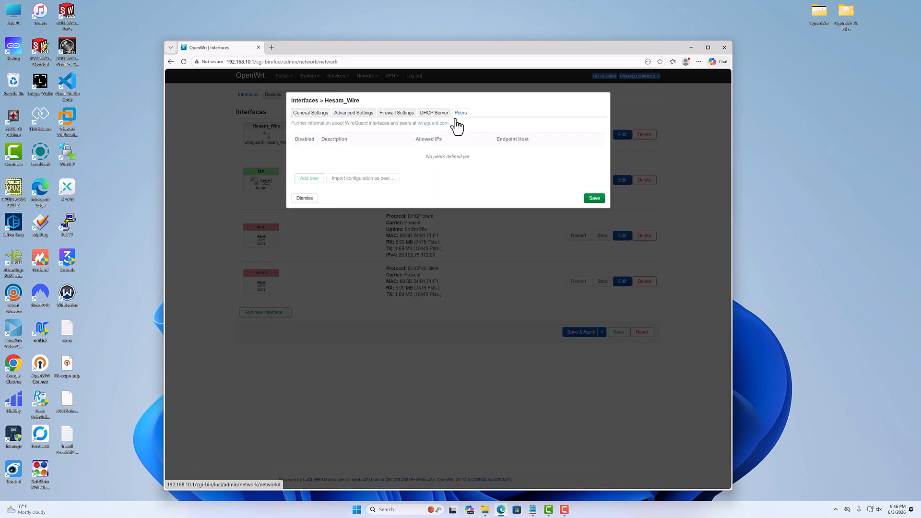
click(309, 113)
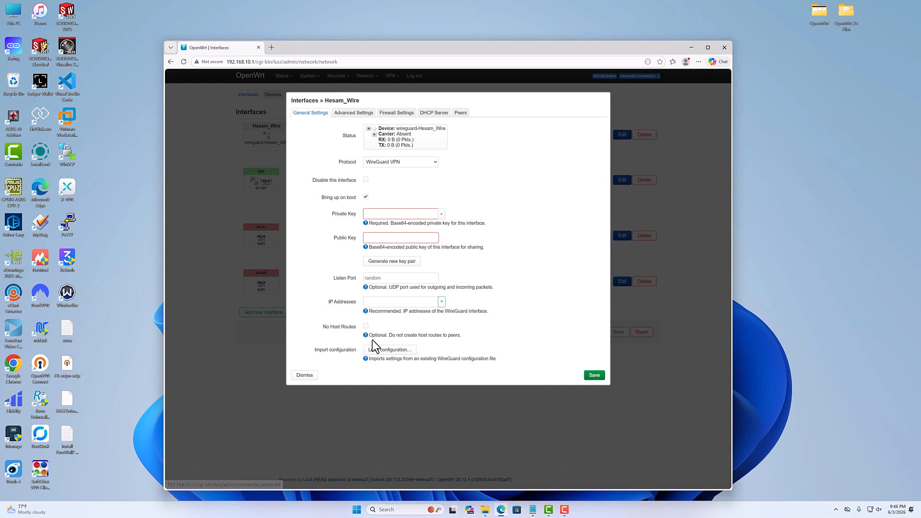
Open the WireGuard interface's configuration import and copy the full text of FAST2o6o230175.conf from the desktop.
click(389, 350)
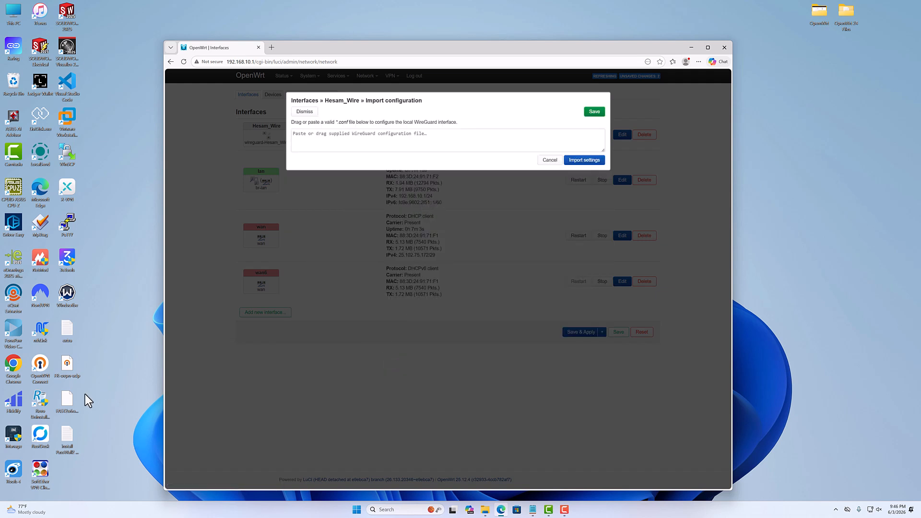
drag(67, 405, 255, 209)
drag(326, 137, 66, 404)
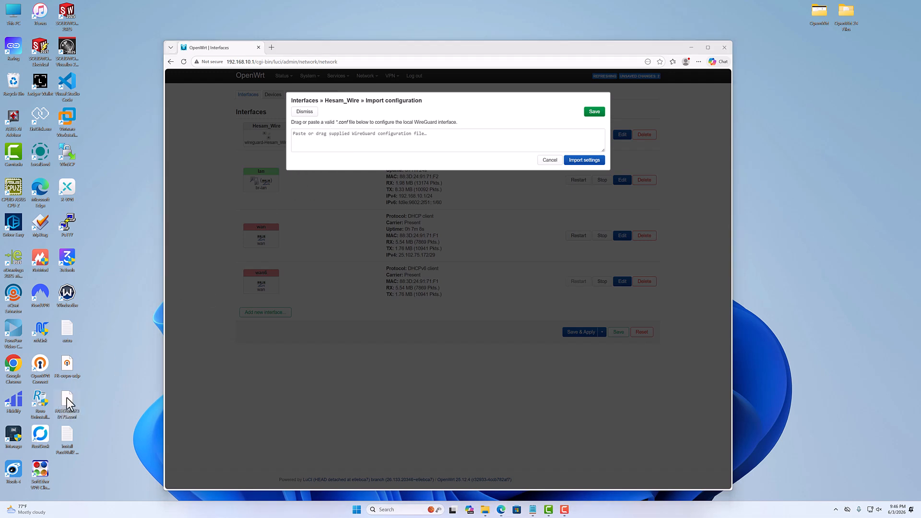
right_click(67, 399)
click(91, 374)
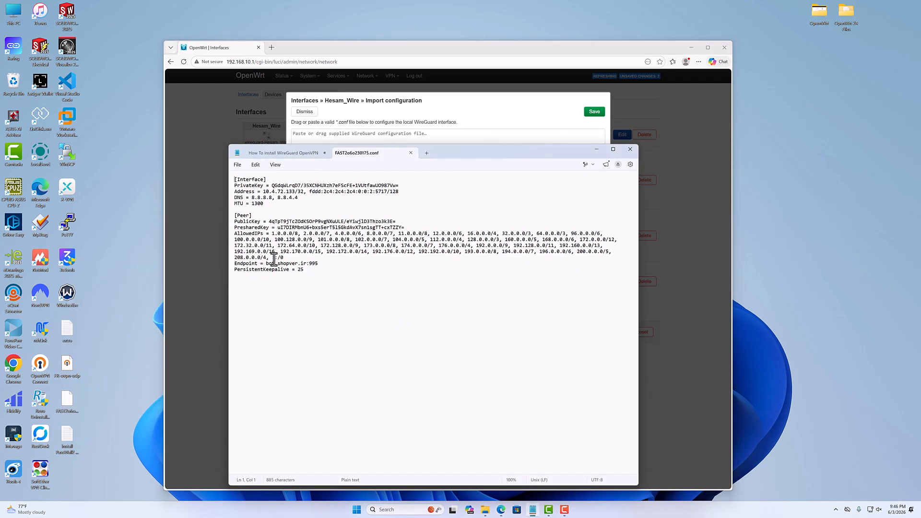
drag(306, 270, 220, 178)
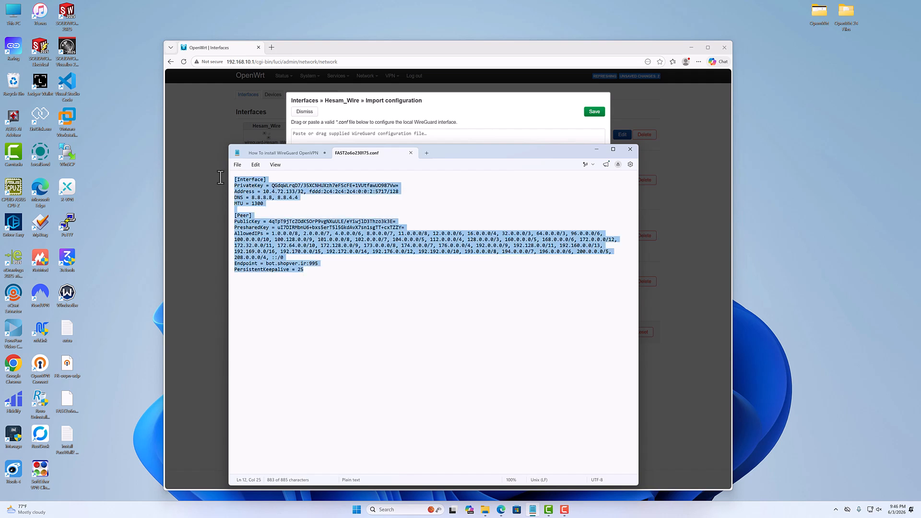
right_click(246, 188)
click(274, 227)
Paste the copied WireGuard configuration, including its private and preshared keys, import the settings and decline saving the password in the browser.
click(391, 113)
right_click(382, 138)
click(408, 193)
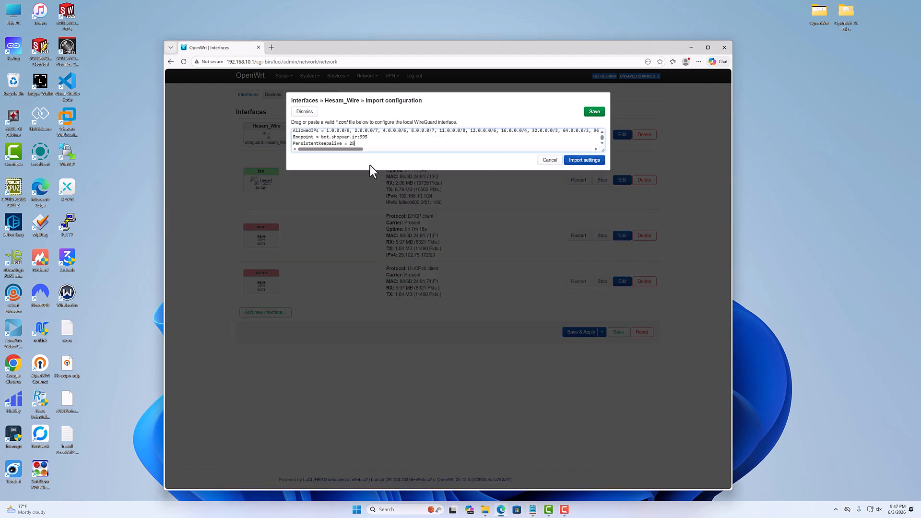
click(583, 161)
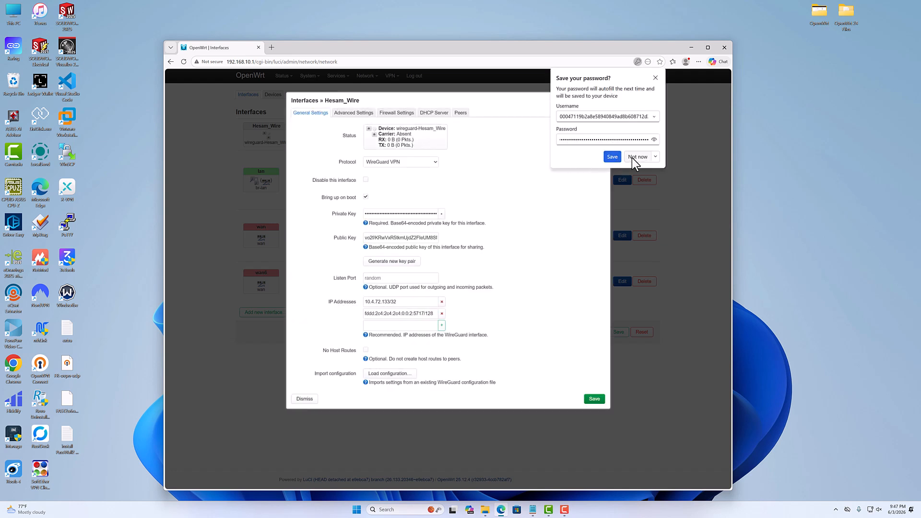
click(633, 157)
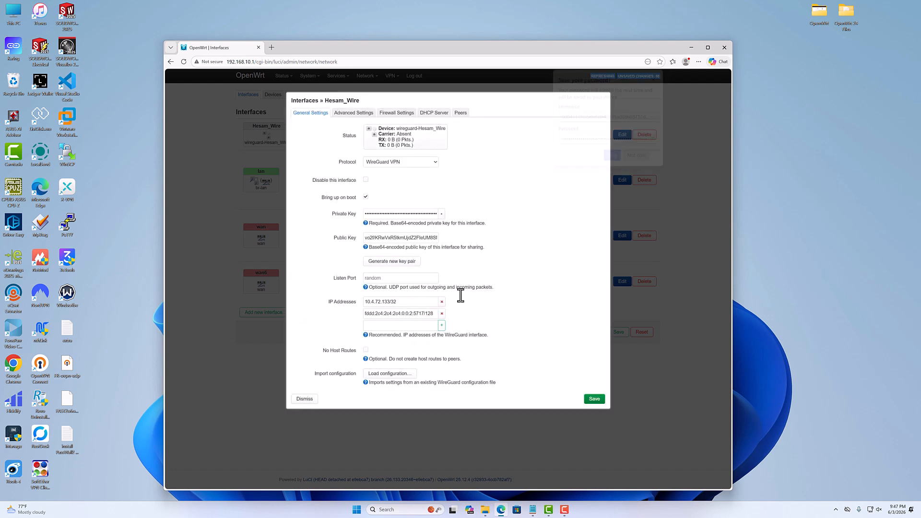
Review the imported WireGuard interface's advanced, firewall, DHCP server and peer settings, and return to the general settings.
click(354, 113)
click(391, 113)
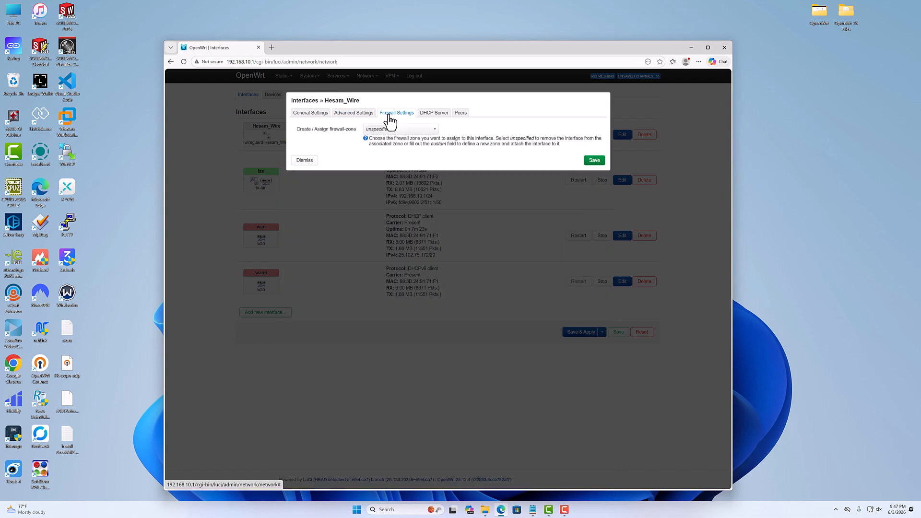
click(436, 115)
click(461, 114)
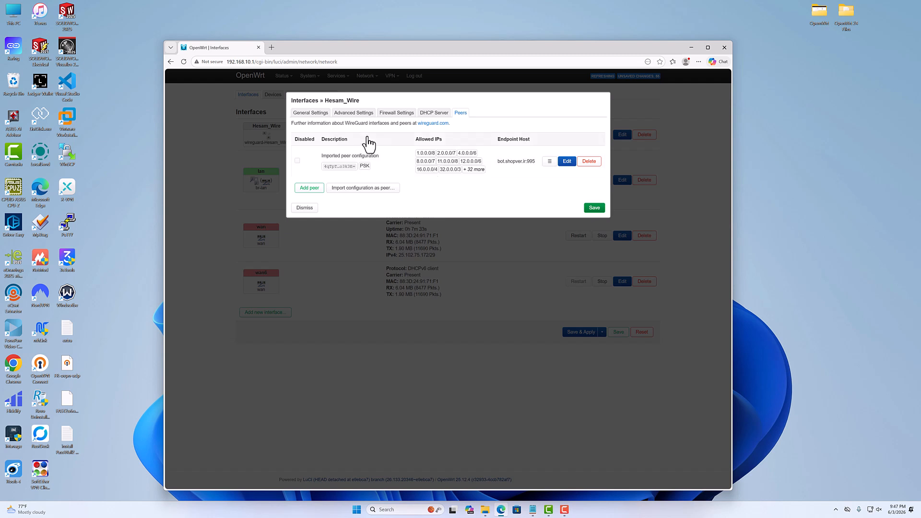
click(310, 114)
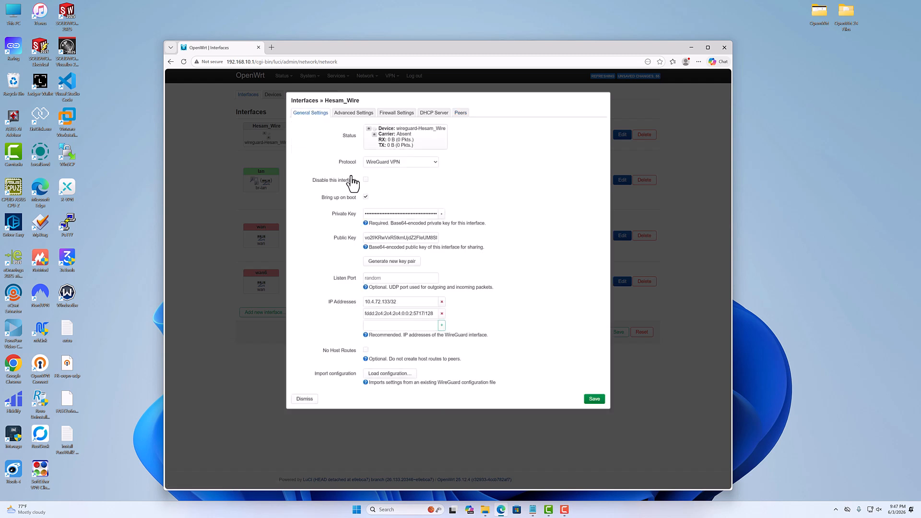
Set the WireGuard interface's MTU to 1360 in its advanced settings.
click(352, 113)
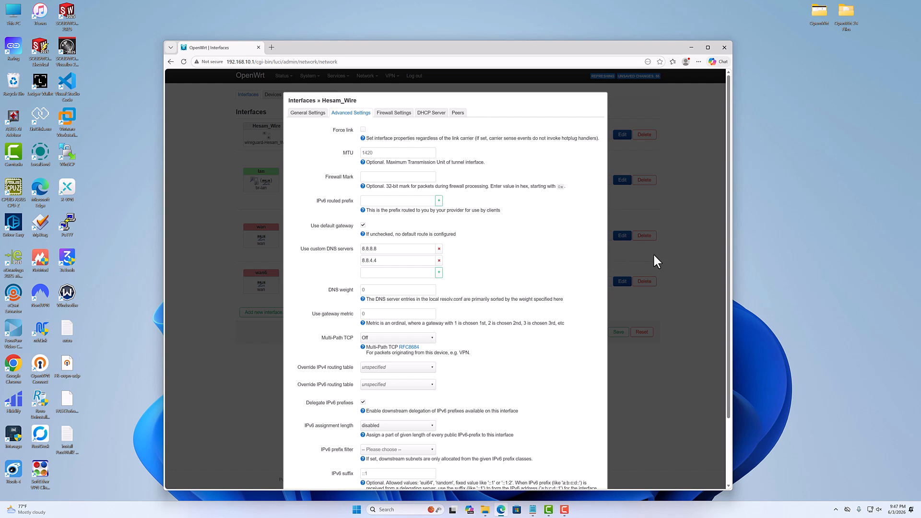
click(372, 154)
text(1360)
drag(376, 153, 346, 159)
Enable Route Allowed IPs for the imported peer, save the peer and the interface, and apply the pending changes.
click(458, 115)
click(569, 171)
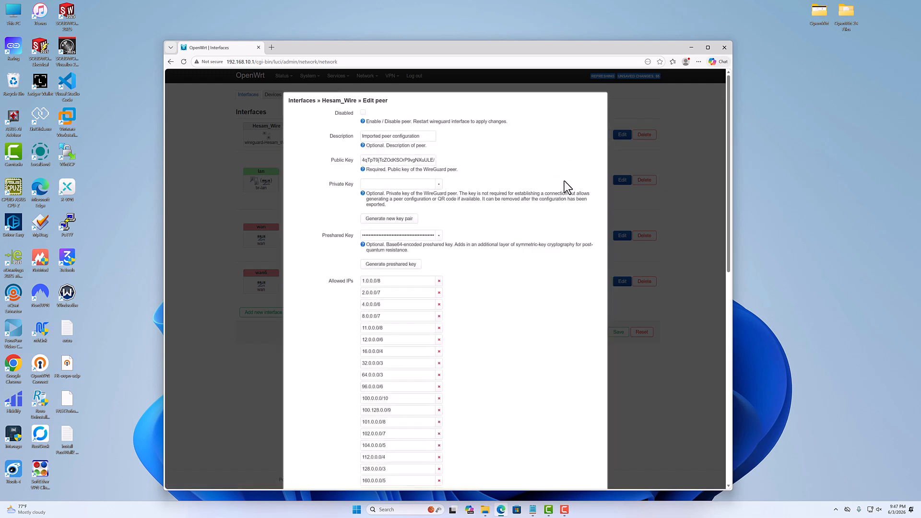
drag(729, 211, 725, 464)
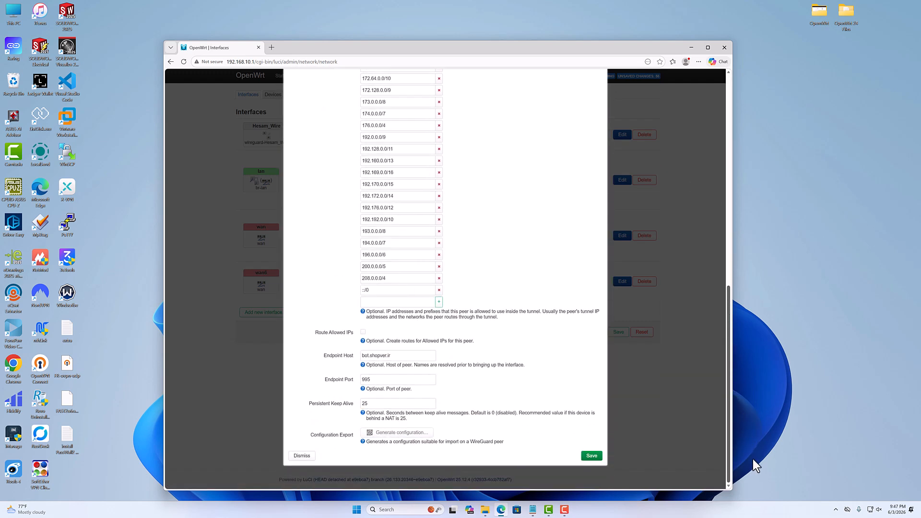
click(363, 332)
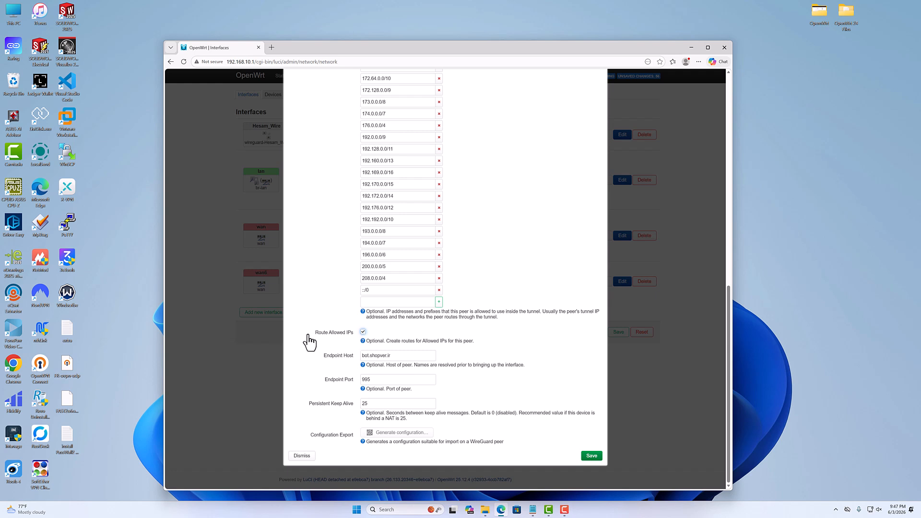
click(590, 457)
click(599, 209)
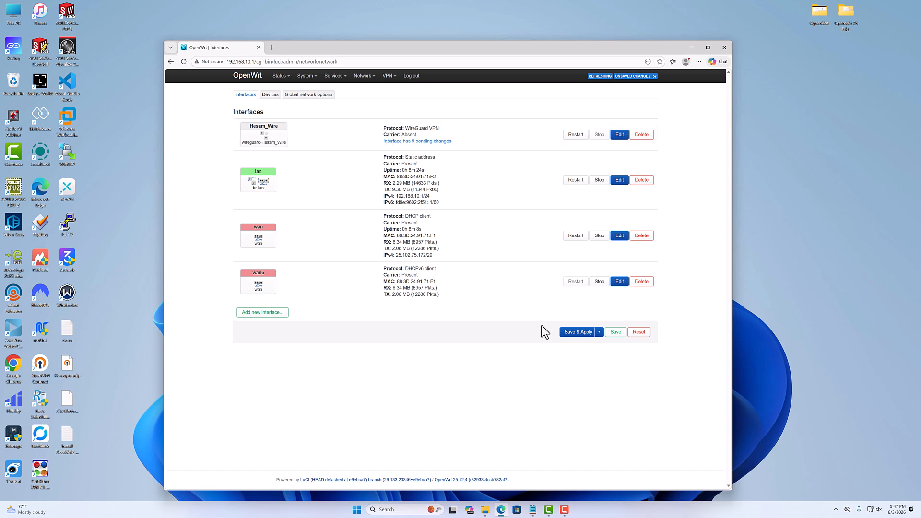
click(578, 336)
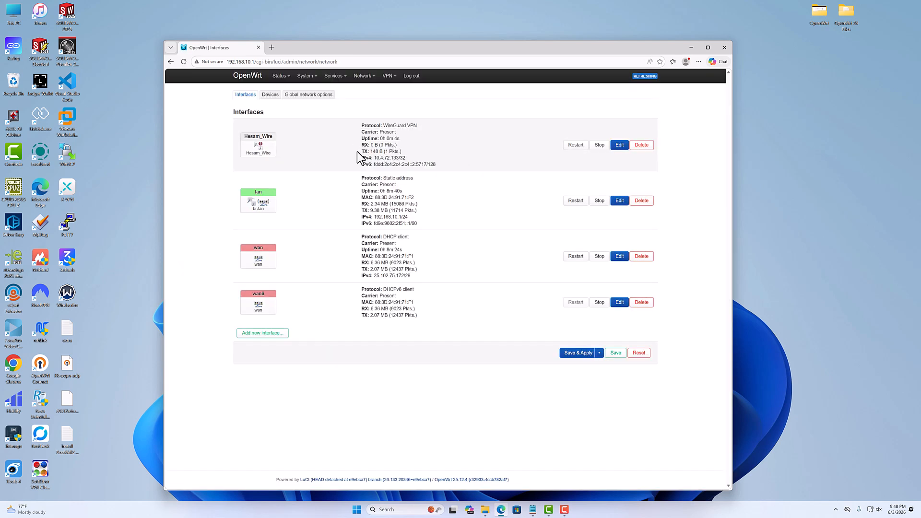
click(622, 150)
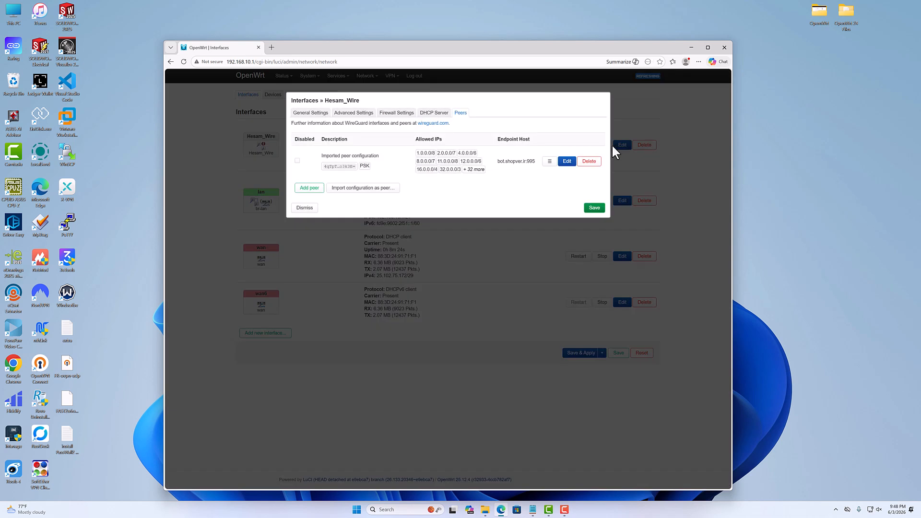
click(386, 113)
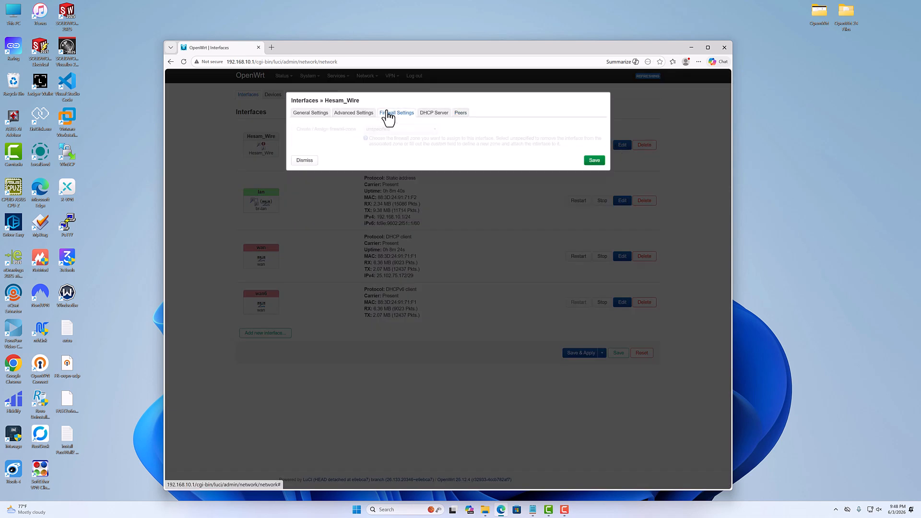
click(428, 130)
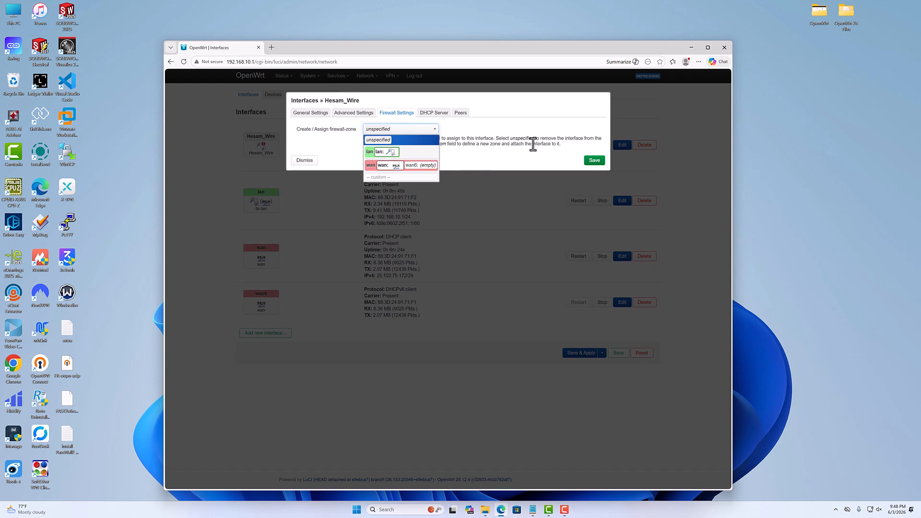
click(533, 144)
click(427, 129)
click(389, 167)
click(304, 161)
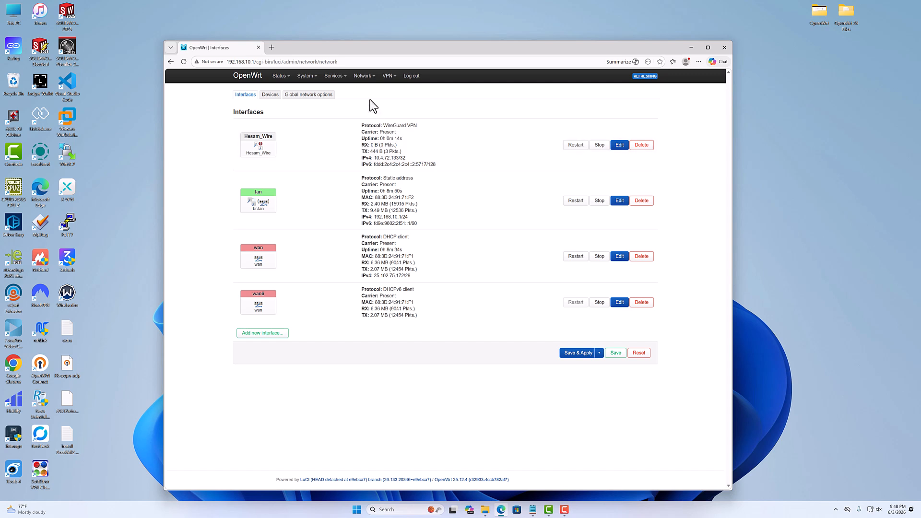
Add the WireGuard interface to the covered networks of the wan firewall zone, save the zone and apply the changes.
mouse_move(363, 77)
click(365, 146)
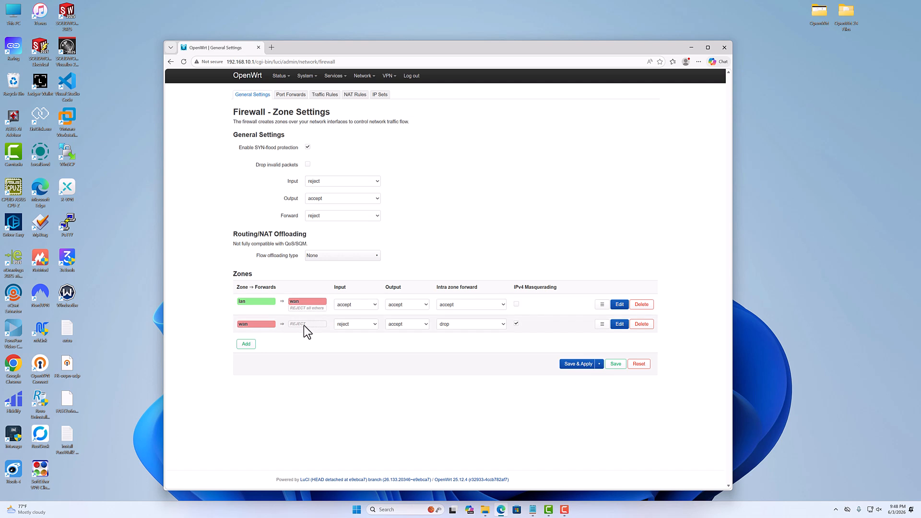
click(620, 324)
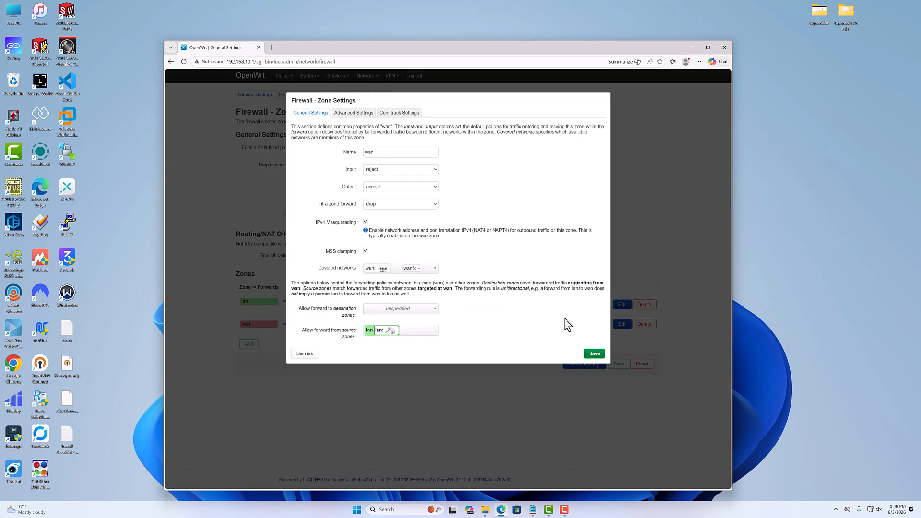
click(430, 269)
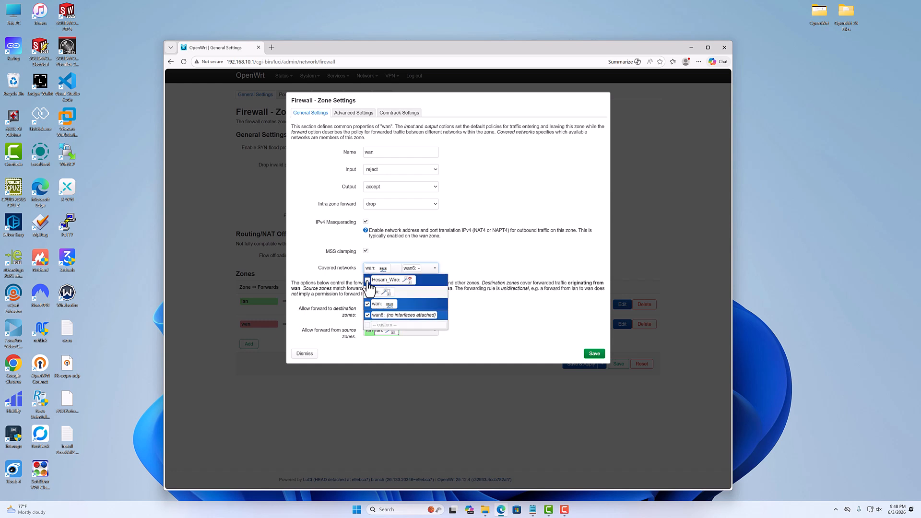
click(405, 281)
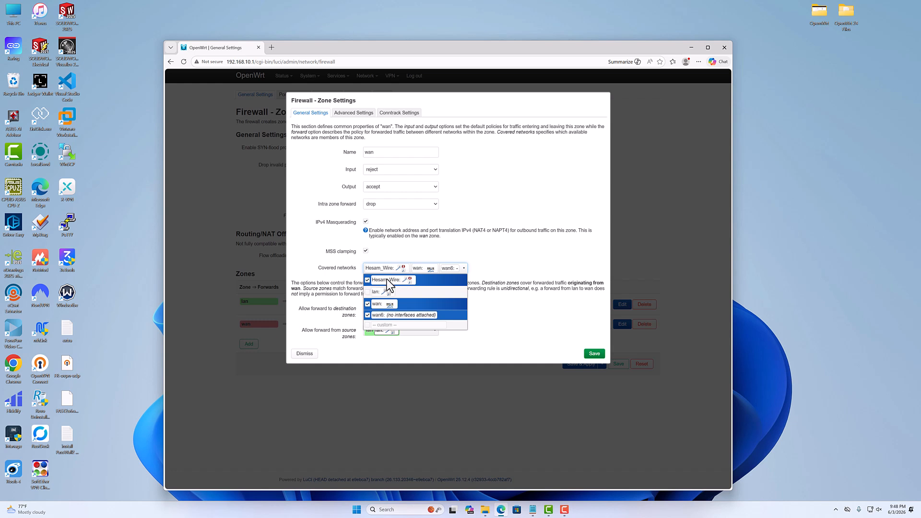
click(595, 356)
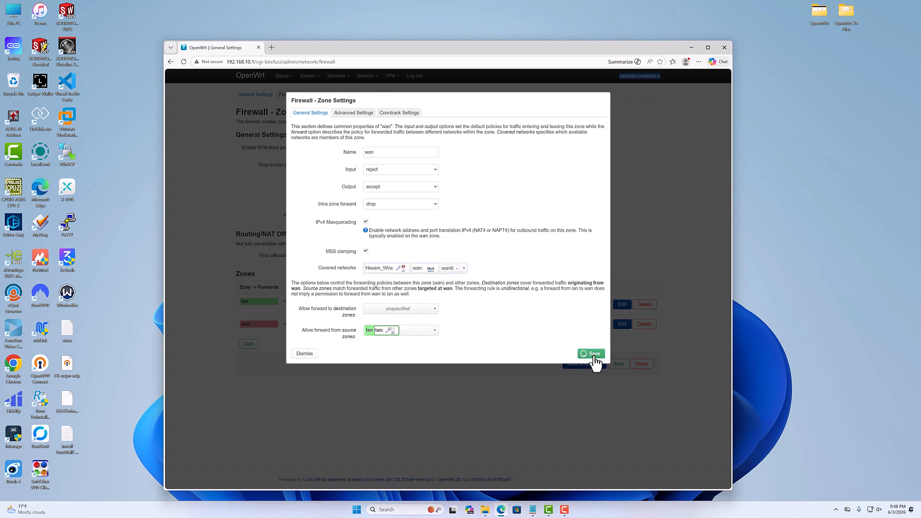
click(570, 366)
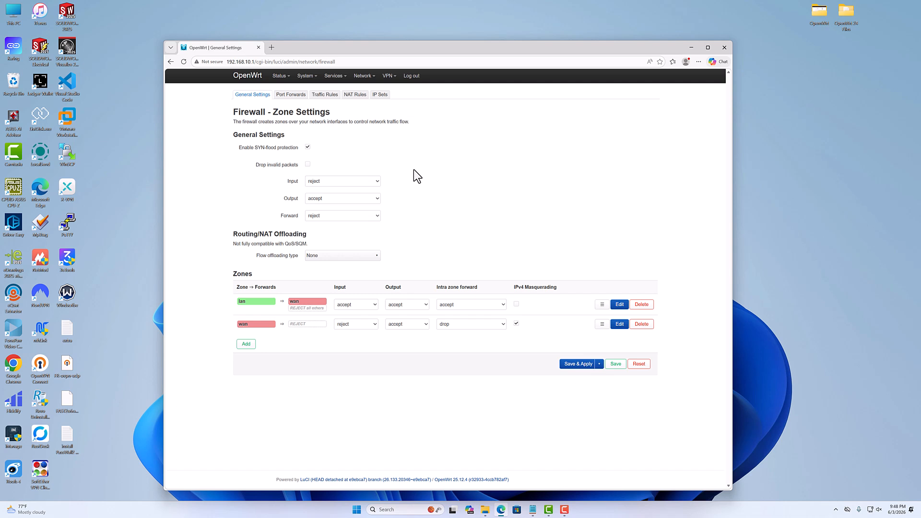
Delete the existing WireGuard interface from the network interfaces and apply the change.
mouse_move(369, 79)
click(373, 96)
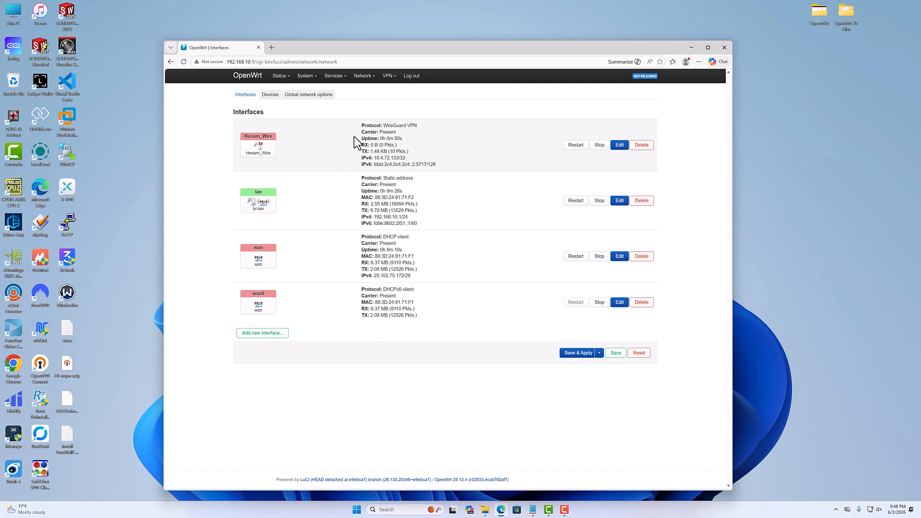
click(643, 144)
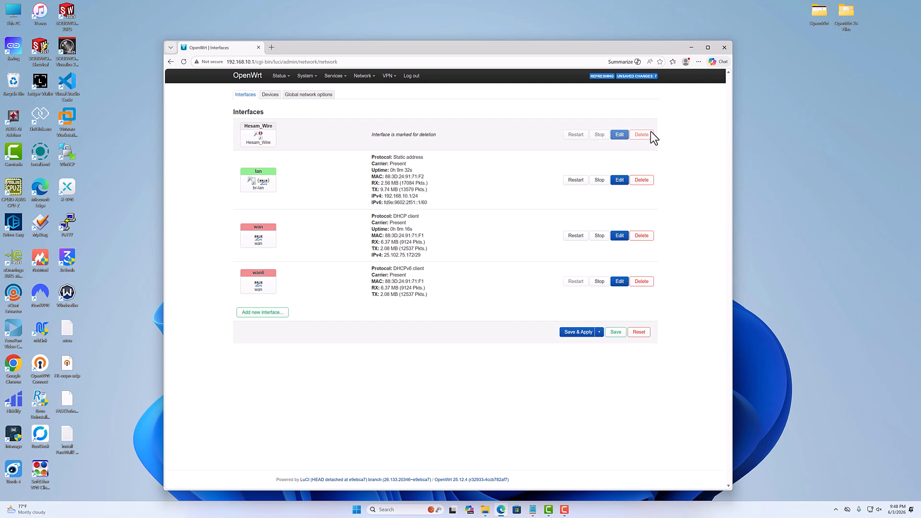
click(578, 333)
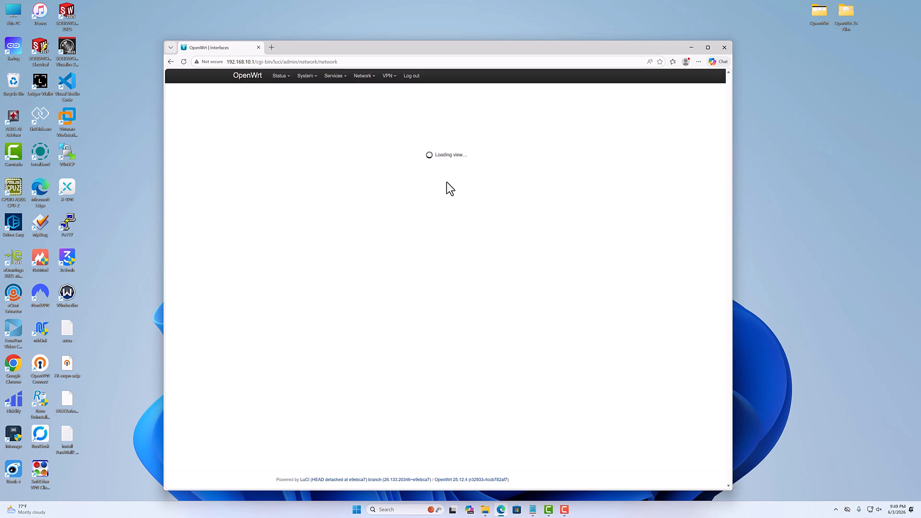
Create a new network interface named ali with the WireGuard VPN protocol.
click(263, 282)
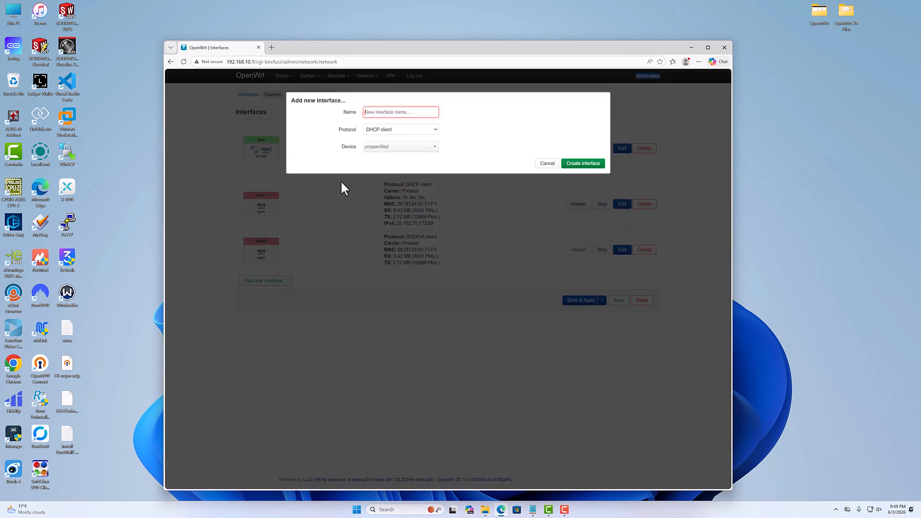
text(all)
click(379, 129)
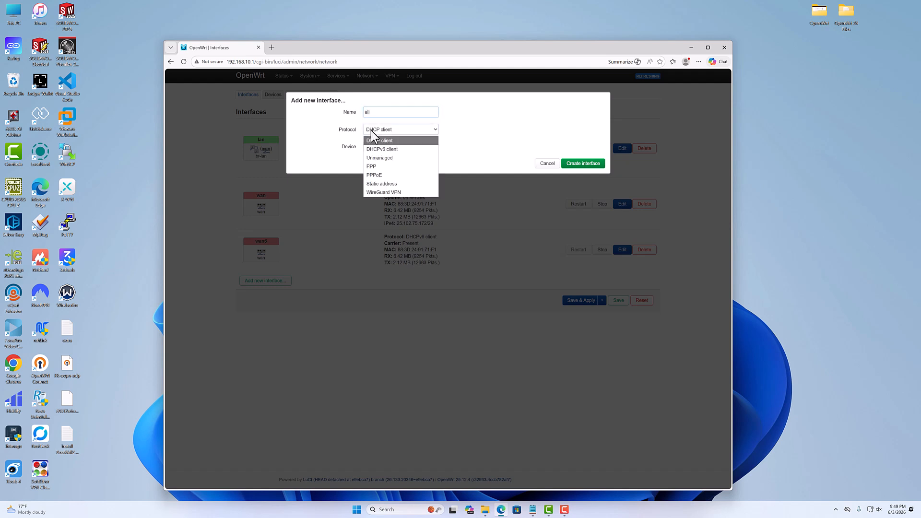
click(381, 190)
click(583, 146)
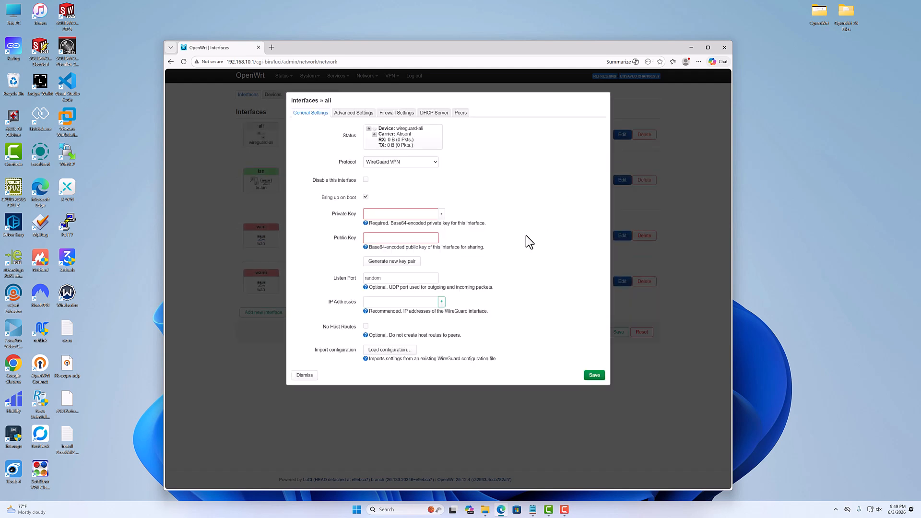
Import the FAST2o6o230175.conf WireGuard configuration file from the desktop into the ali interface.
click(390, 350)
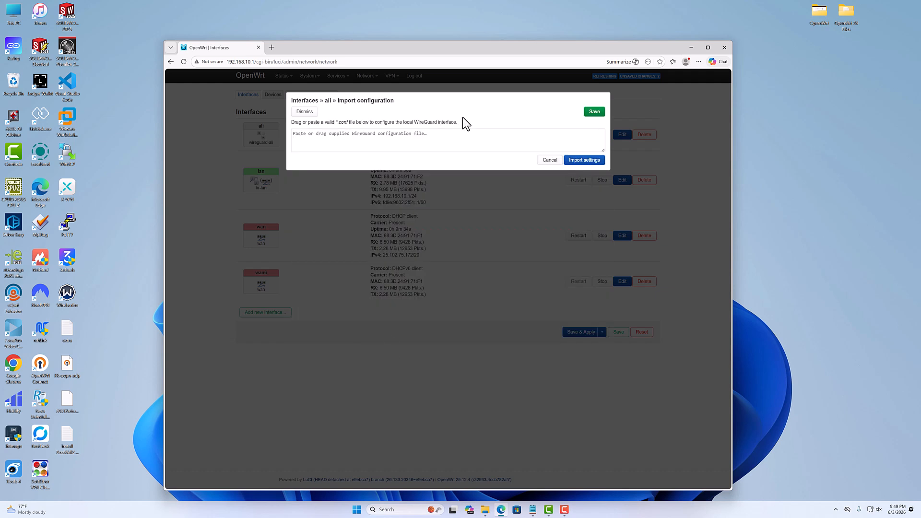
click(65, 405)
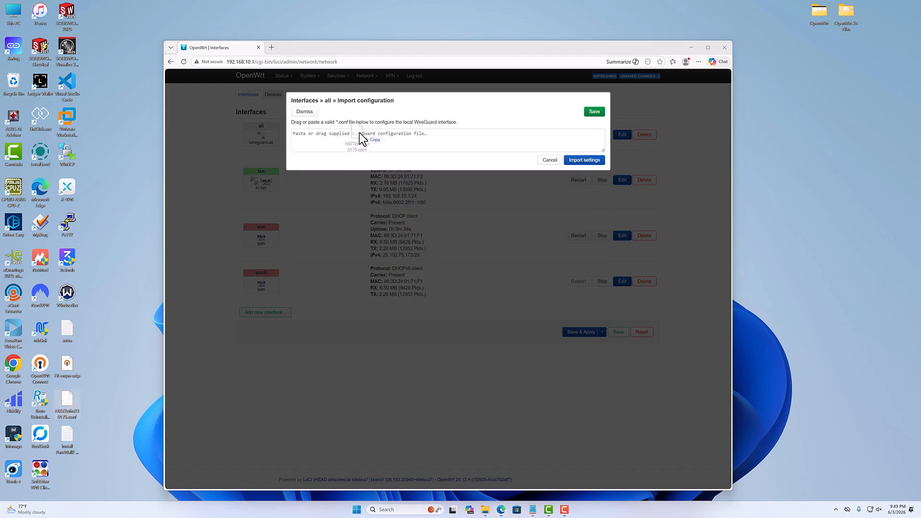
drag(359, 134, 360, 133)
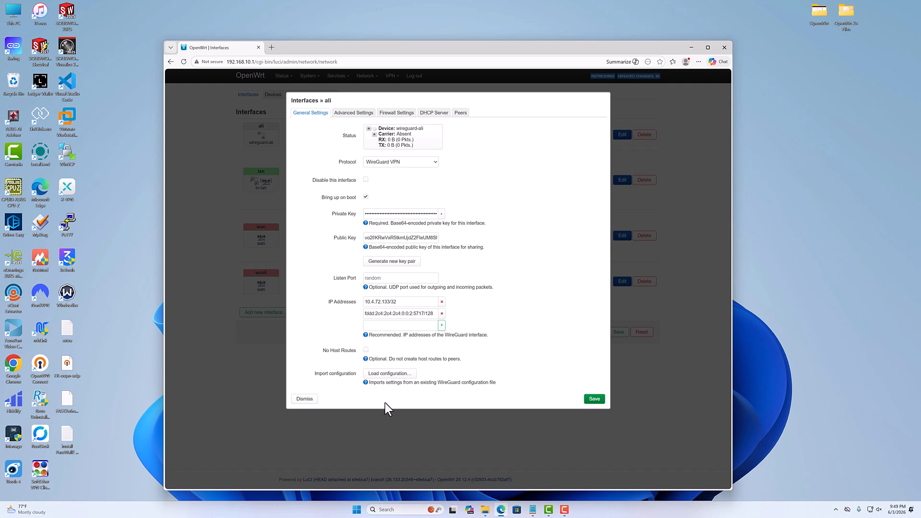
Enable Route Allowed IPs for the ali interface's imported peer and save the peer.
click(355, 113)
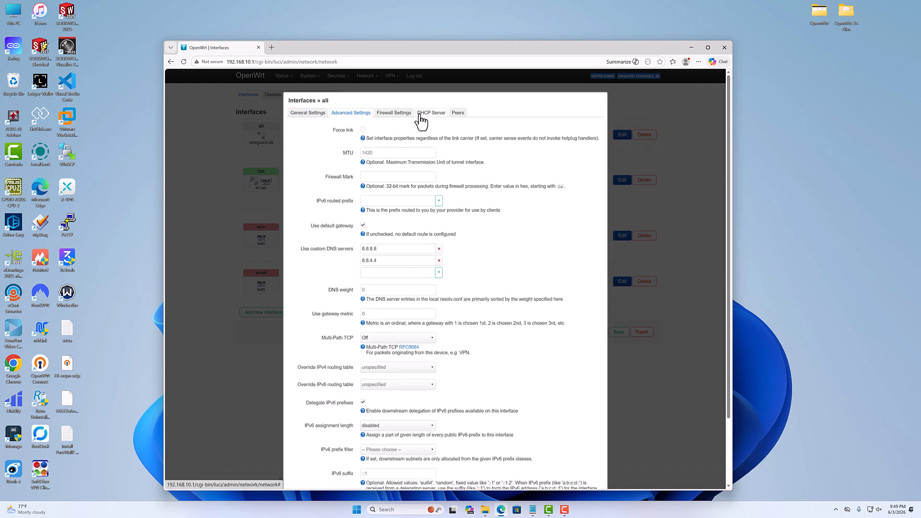
click(459, 113)
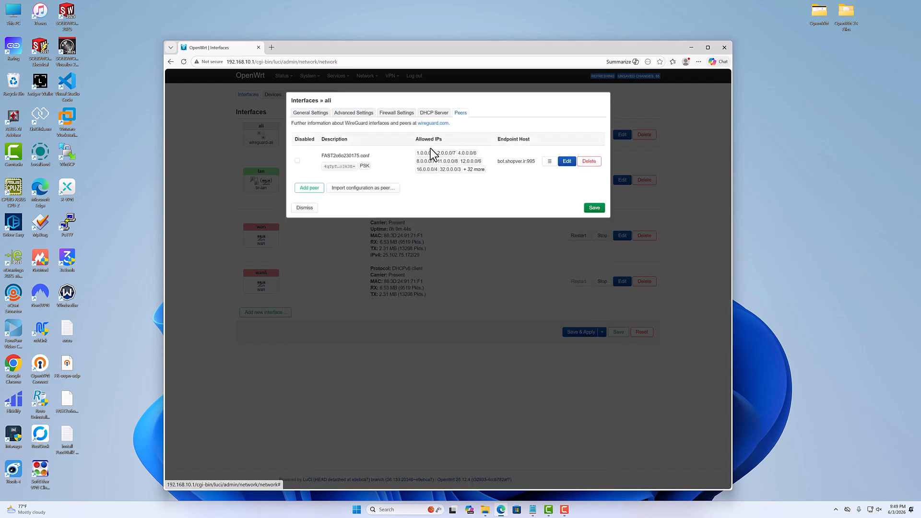
click(566, 161)
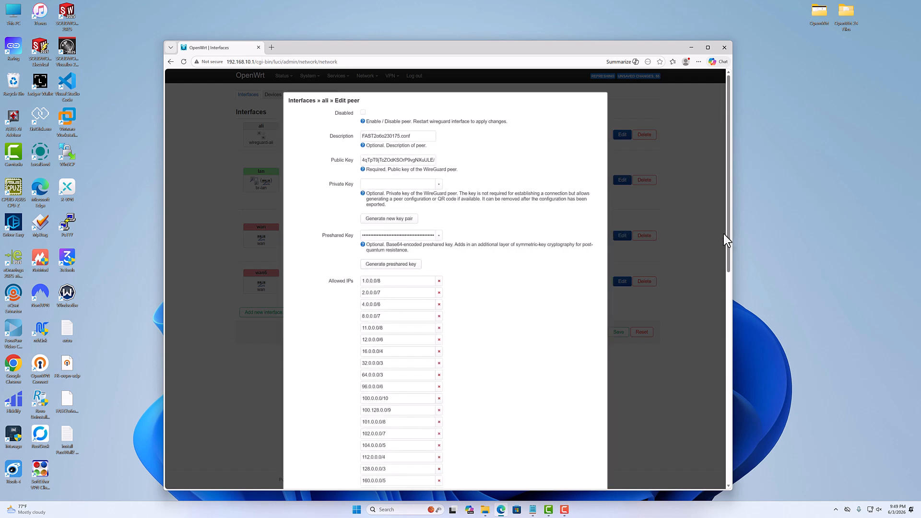
drag(727, 235, 736, 442)
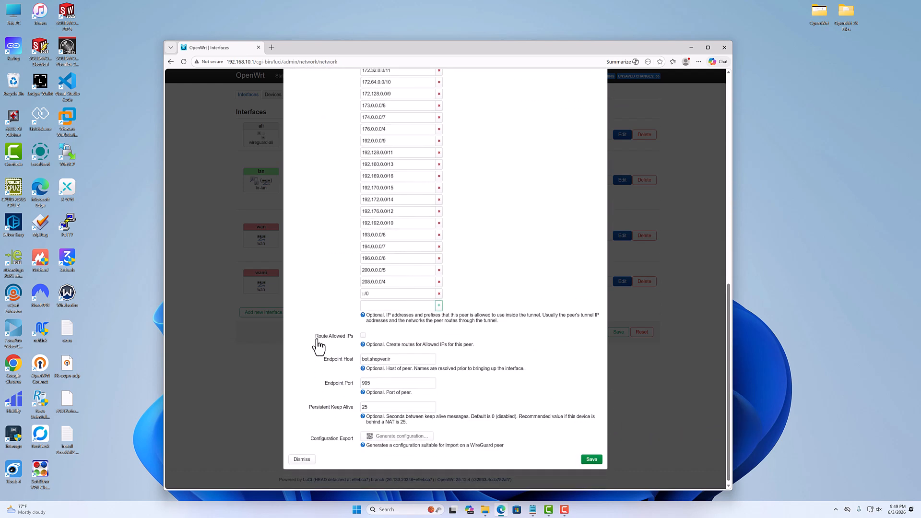
click(363, 335)
click(591, 461)
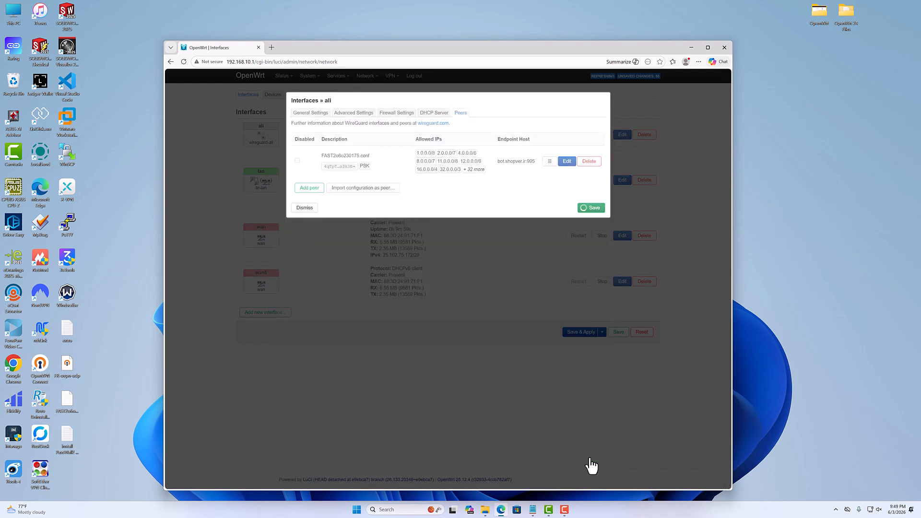
Set the ali interface's MTU to 1280 in its advanced settings.
click(353, 113)
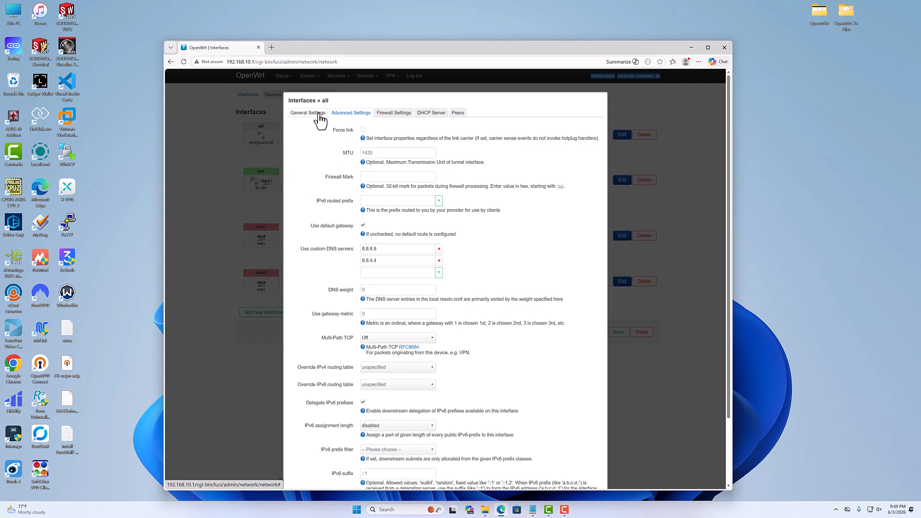
click(307, 113)
click(351, 113)
click(385, 154)
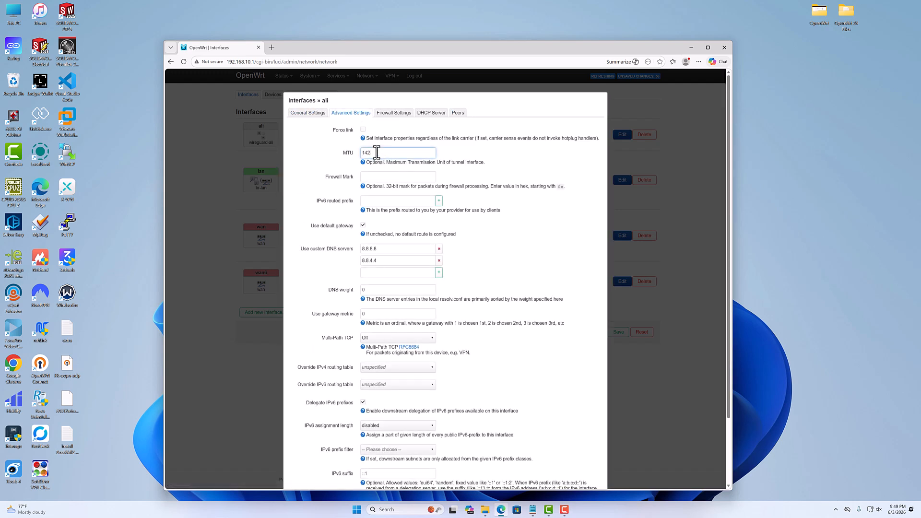
key(BackSpace)
key(BackSpace)
key(BackSpace)
key(BackSpace)
text(136)
key(BackSpace)
key(BackSpace)
key(BackSpace)
mouse_move(729, 166)
mouse_down()
mouse_move(747, 264)
mouse_move(741, 168)
mouse_up()
scroll(535, 107, down, 2)
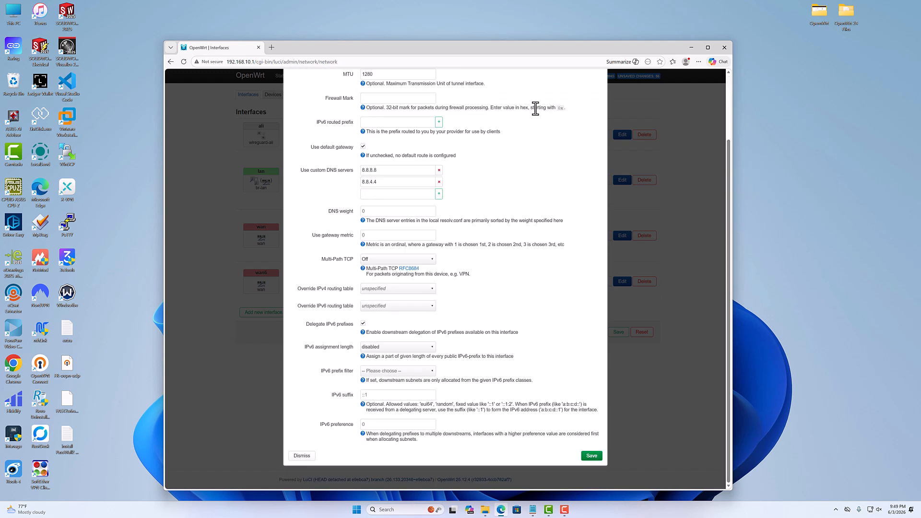
Return to the ali interface's general settings, save the interface and apply the pending changes.
scroll(520, 131, up, 2)
click(319, 120)
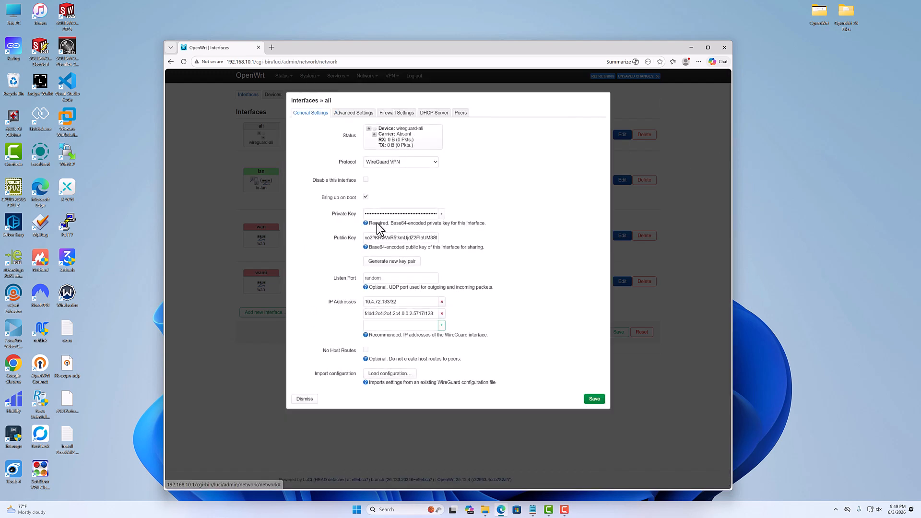
click(597, 401)
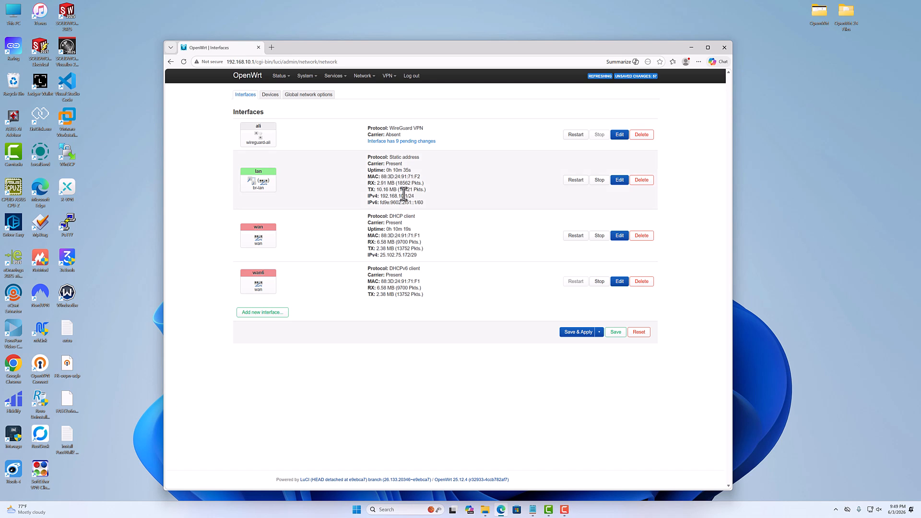
click(567, 332)
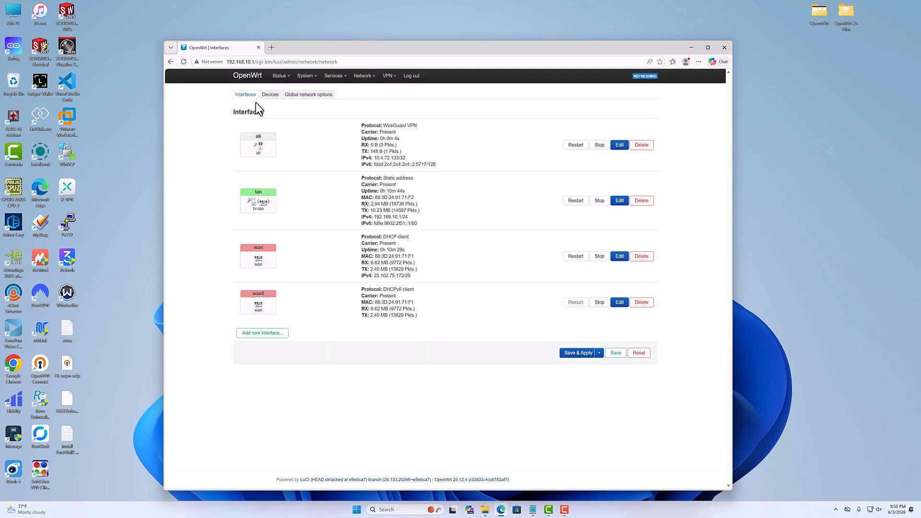
Examine the WireGuard status of the ali instance, checking the peer's data received, data transmitted and latest handshake.
mouse_move(281, 77)
click(290, 161)
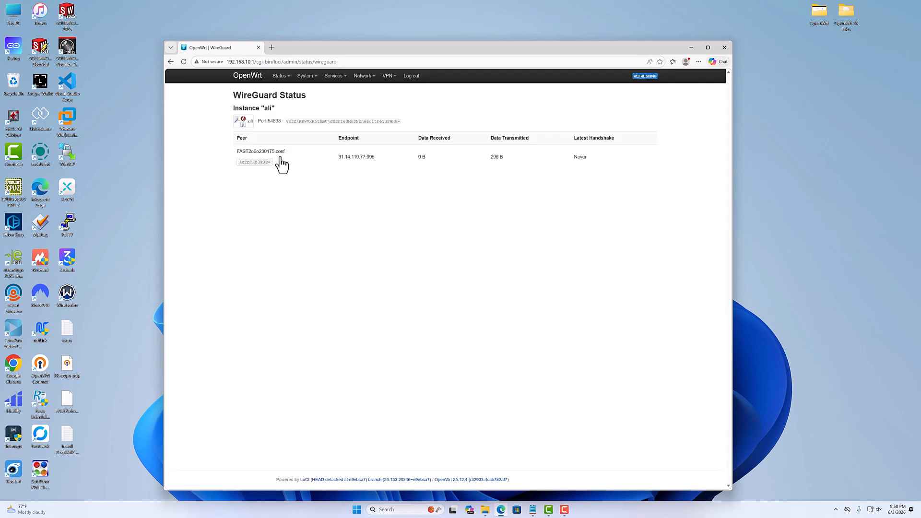
drag(429, 157, 415, 158)
drag(518, 157, 471, 157)
click(571, 151)
drag(515, 154, 481, 155)
drag(590, 160, 566, 159)
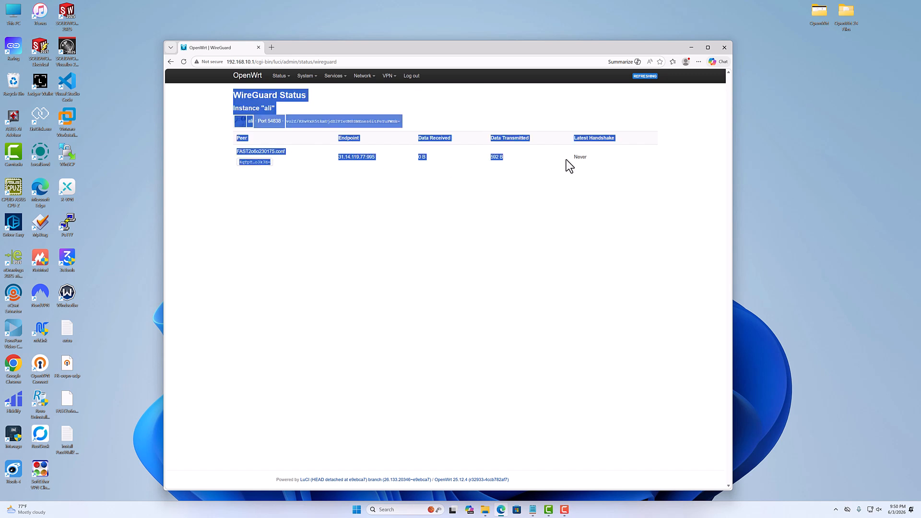
click(396, 148)
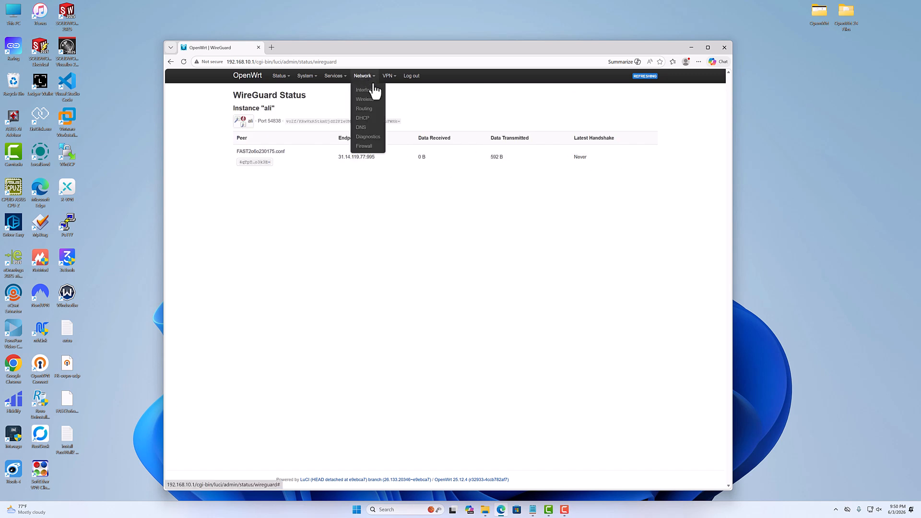
Add the ali interface to the covered networks of the wan firewall zone and save the zone.
click(369, 92)
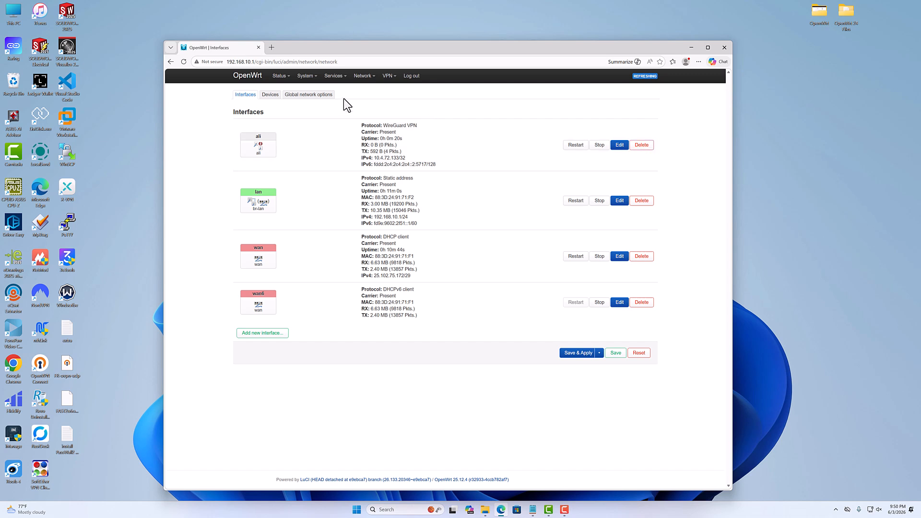
mouse_move(368, 82)
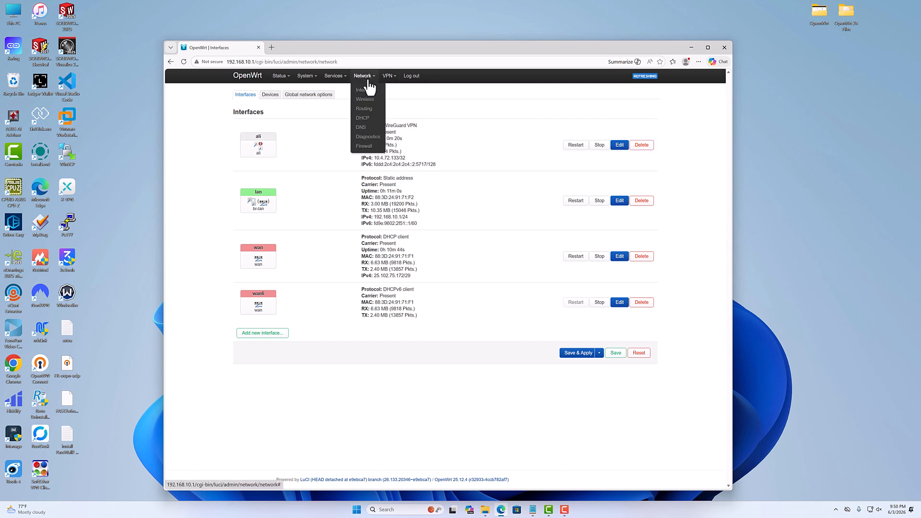
click(366, 145)
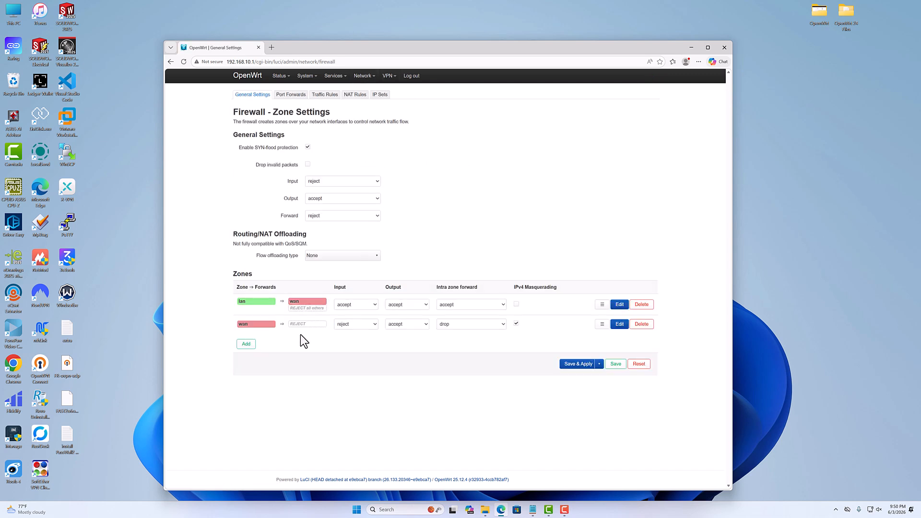
click(620, 324)
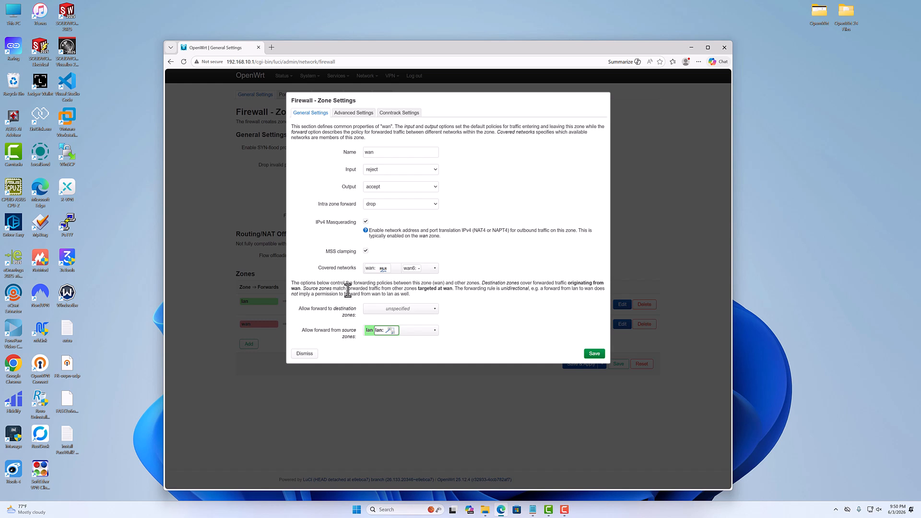
click(435, 269)
click(390, 280)
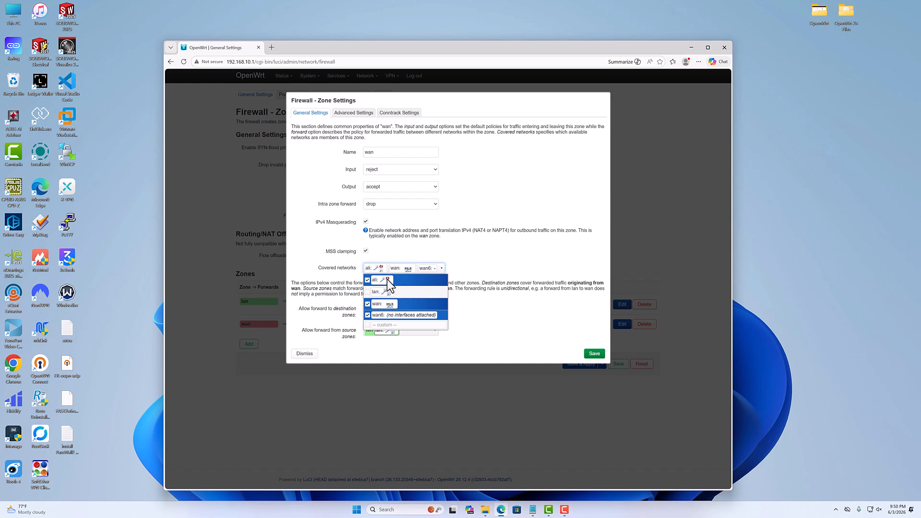
click(594, 353)
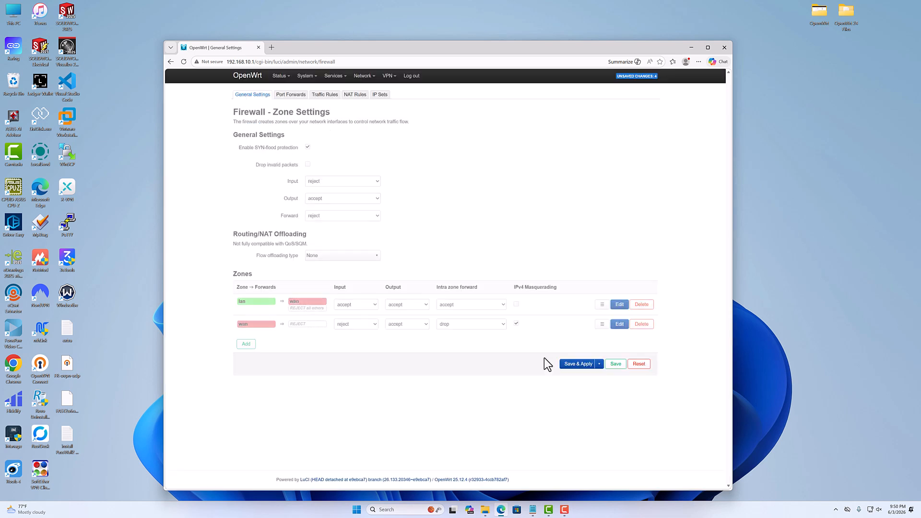
Save and apply the pending firewall zone changes.
click(578, 365)
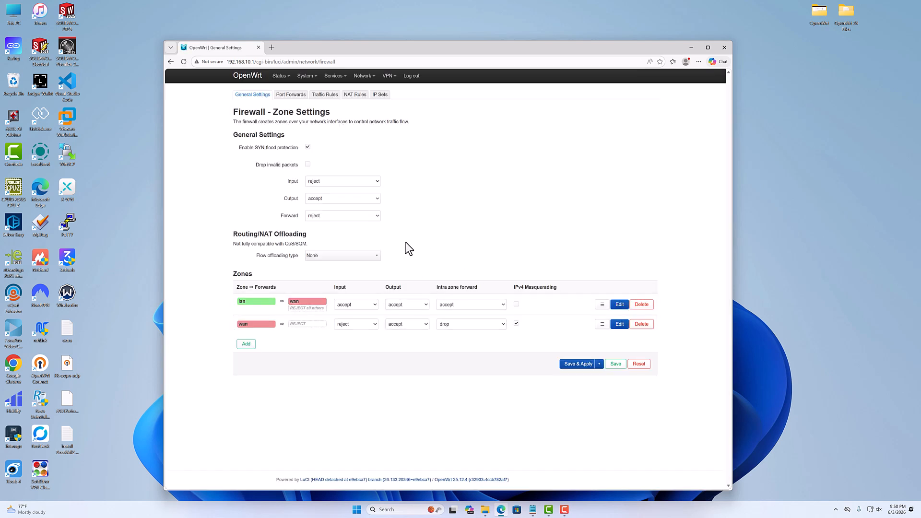
Delete the ali WireGuard interface from the network interfaces and apply the change.
click(365, 91)
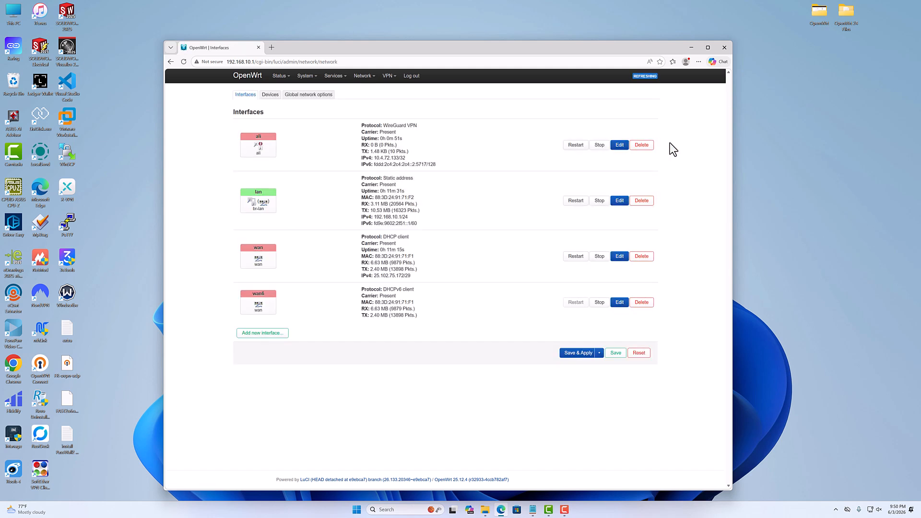
click(642, 145)
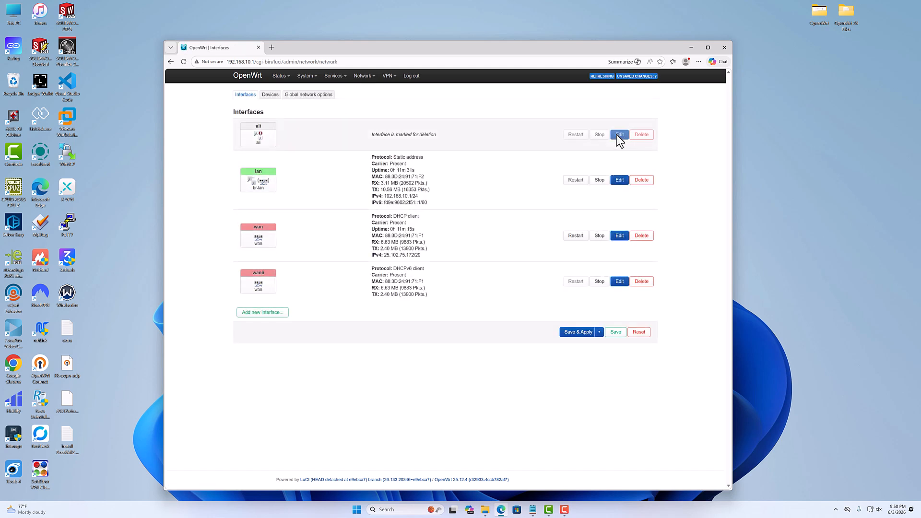
click(574, 331)
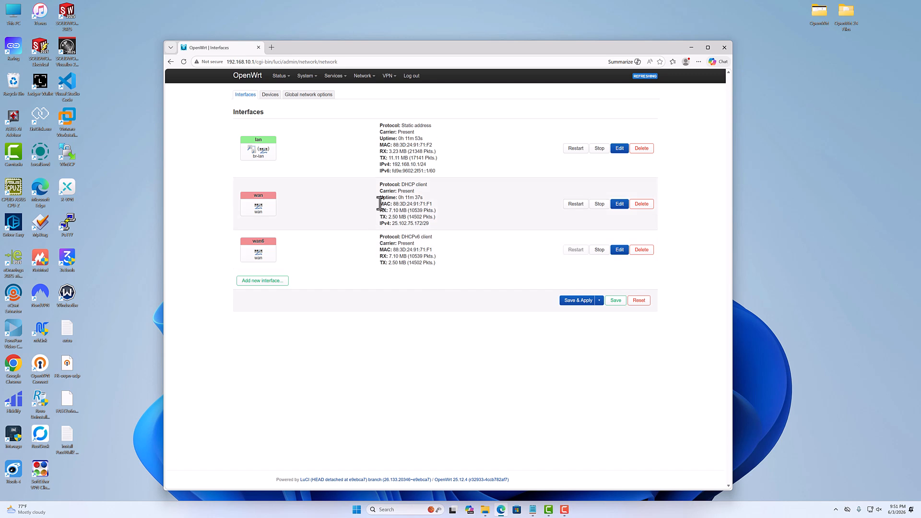
Examine the protocols offered for a new network interface and cancel without creating one.
mouse_move(389, 77)
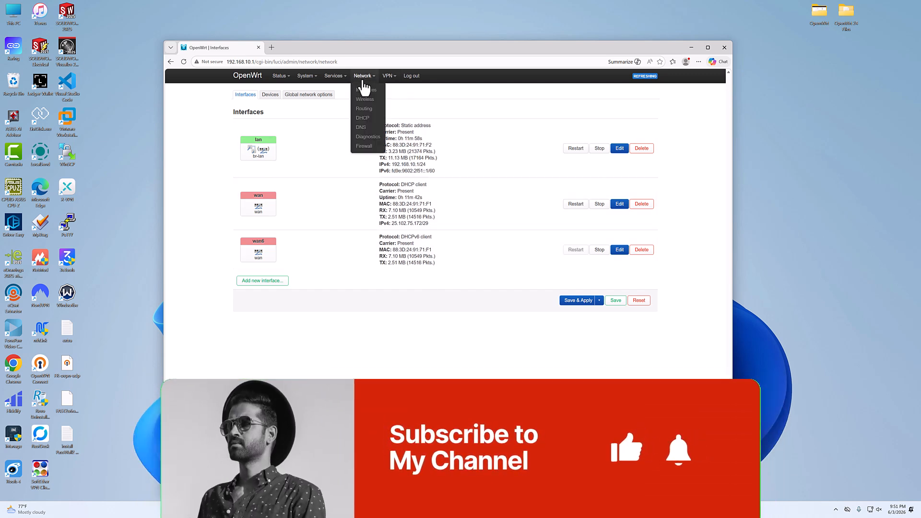
click(365, 91)
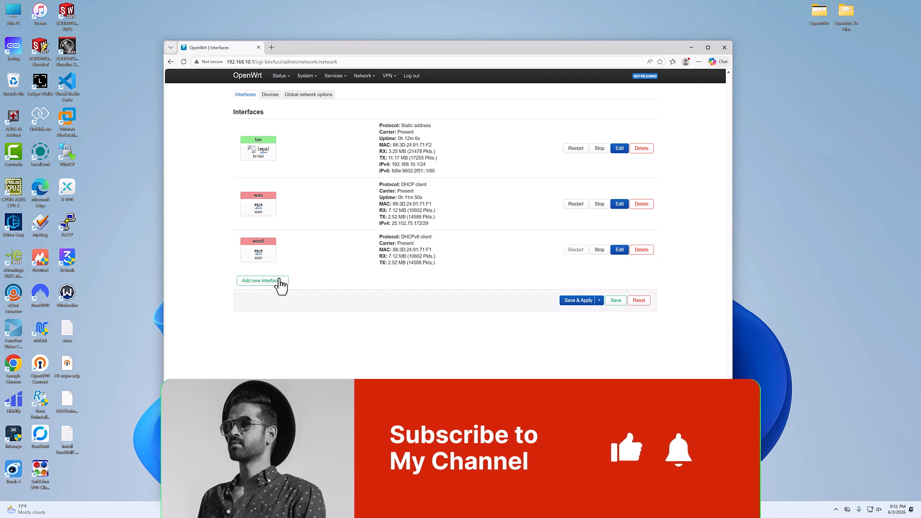
click(278, 281)
click(379, 129)
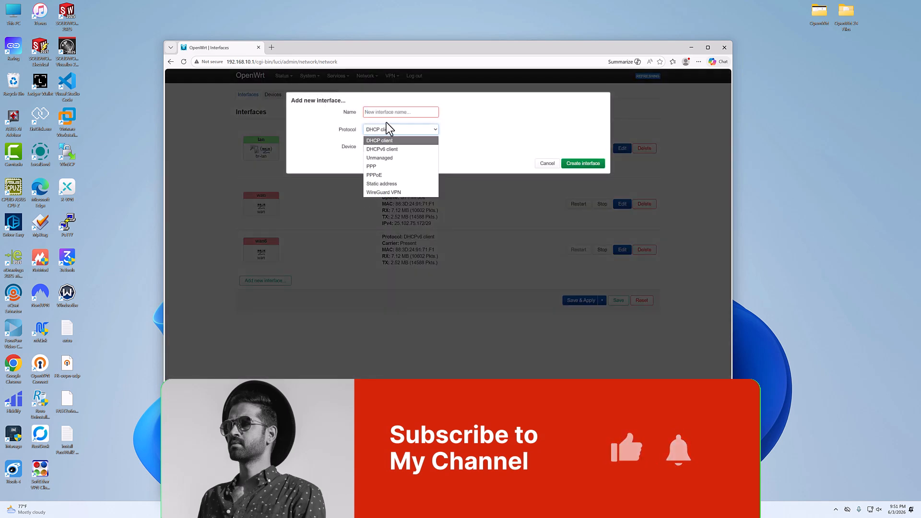
click(406, 345)
click(546, 163)
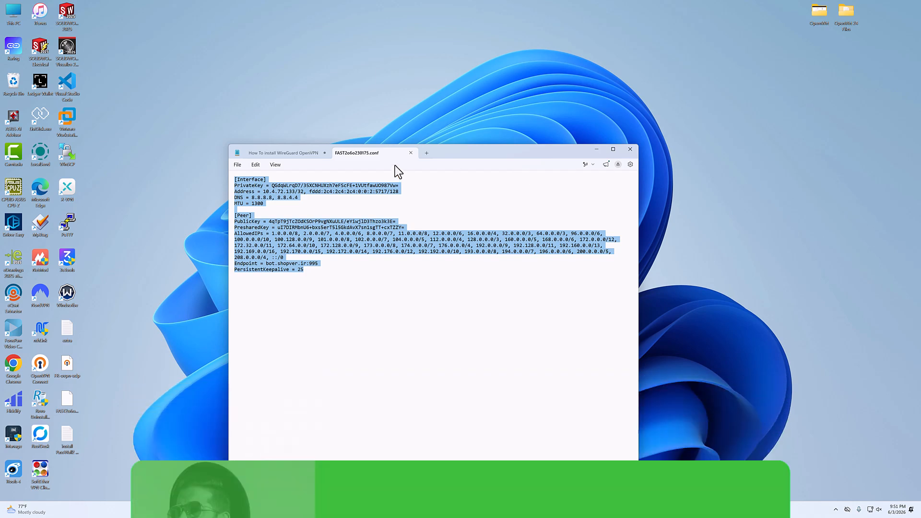
Close the WireGuard configuration file and the text editor window.
click(411, 153)
click(631, 150)
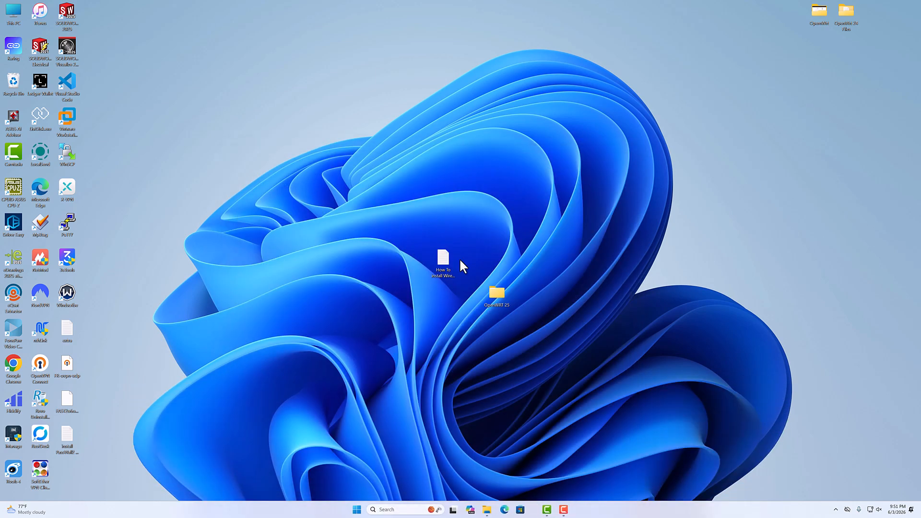